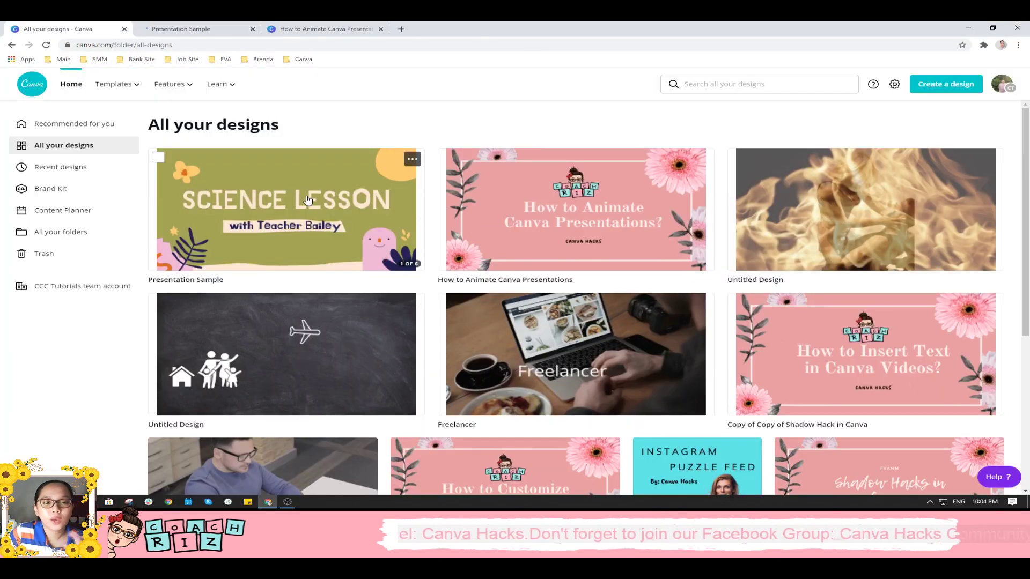
Open the Science Lesson deck, try Fade through Pop, and give page 1 the Scrapbook animation
left_click(162, 26)
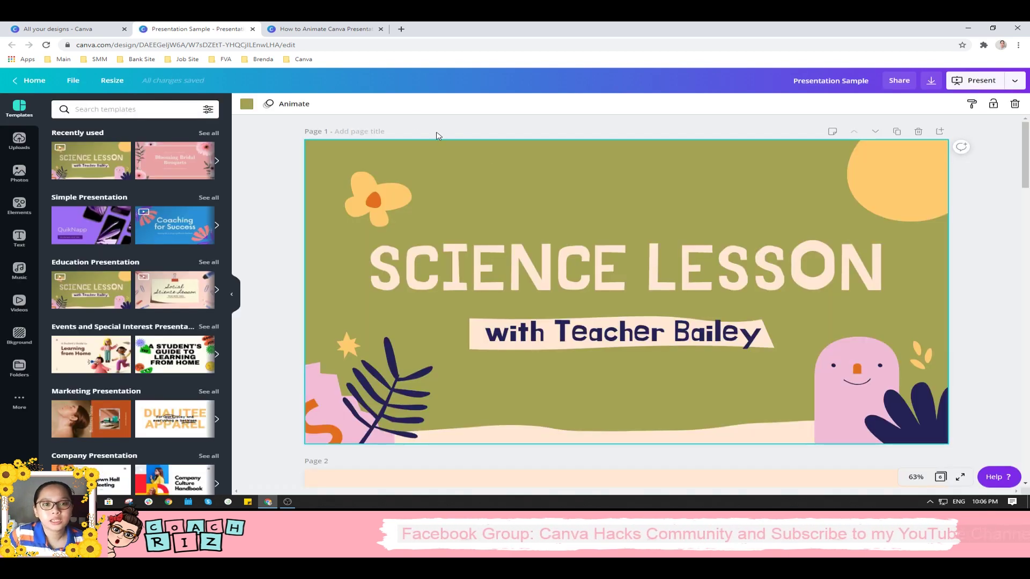
left_click(314, 109)
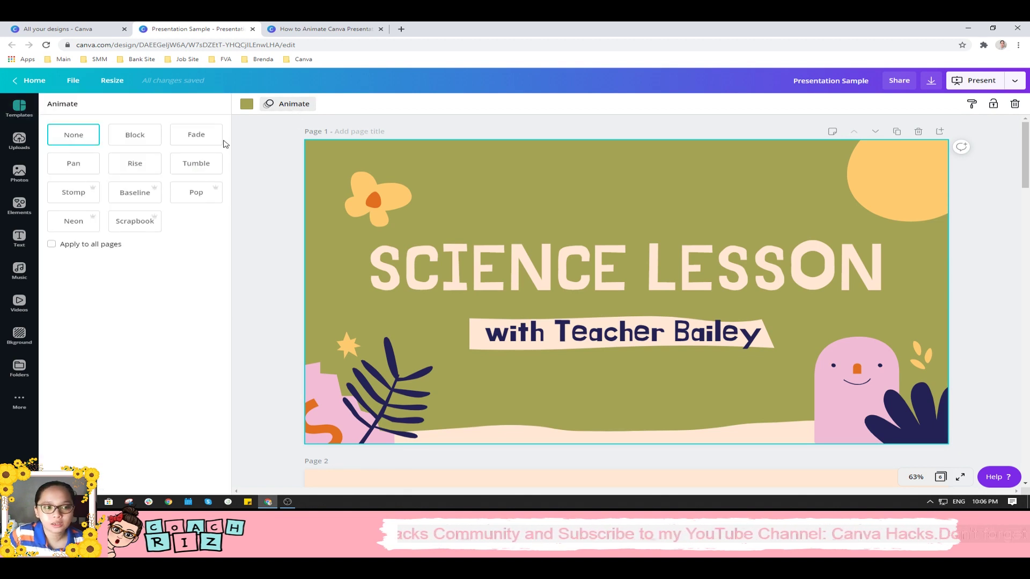
left_click(189, 137)
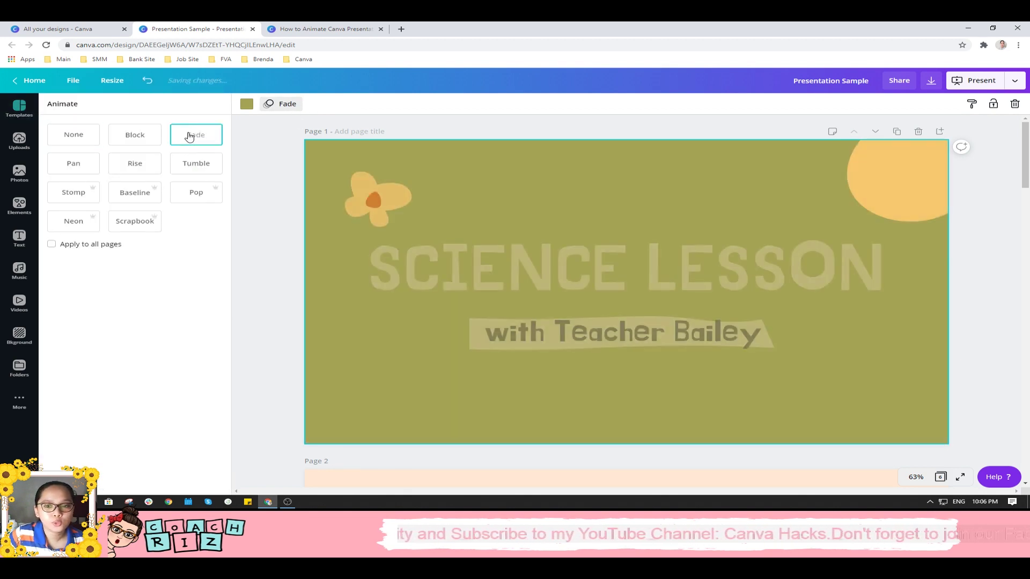
left_click(133, 170)
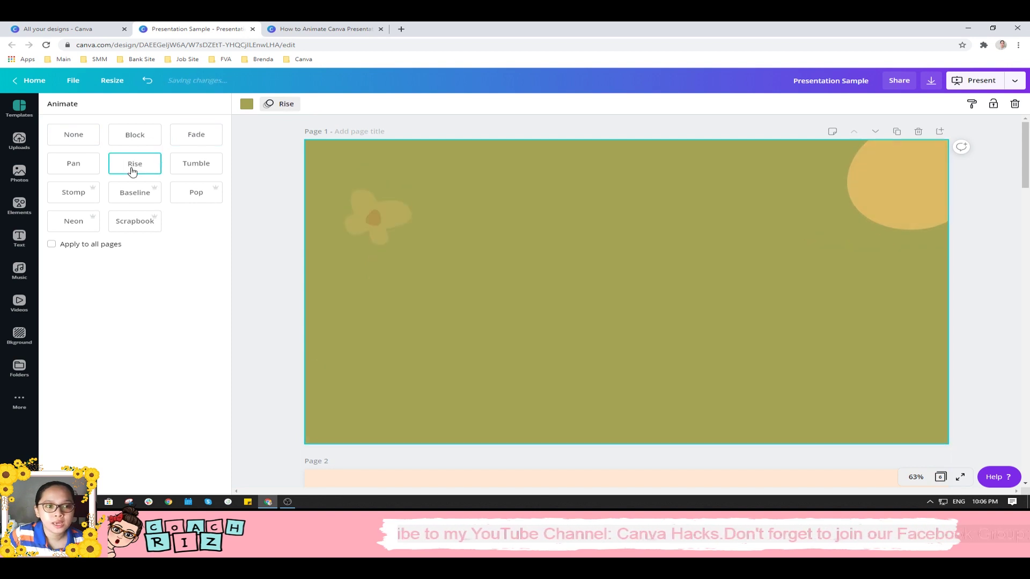
left_click(177, 168)
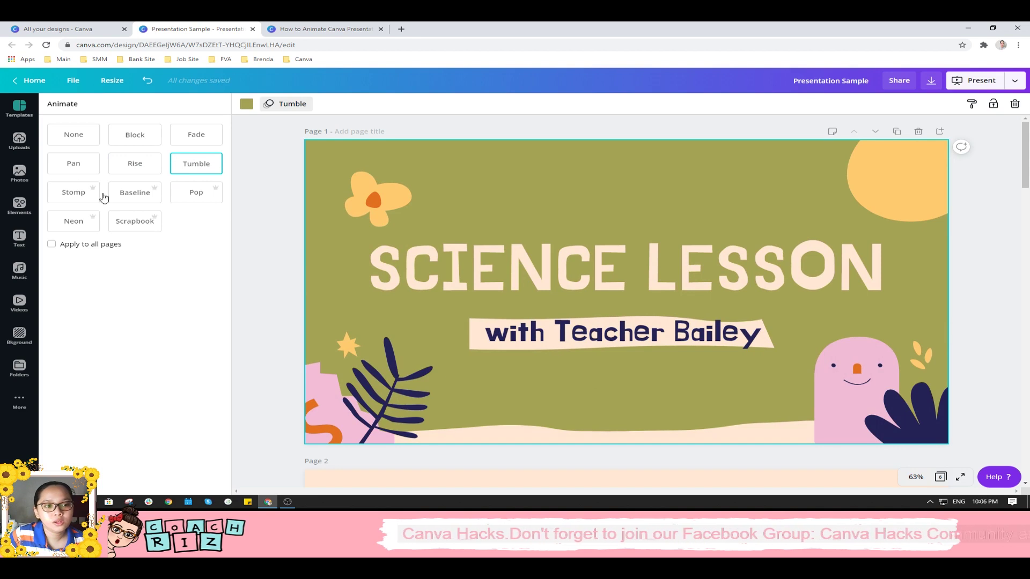
left_click(77, 192)
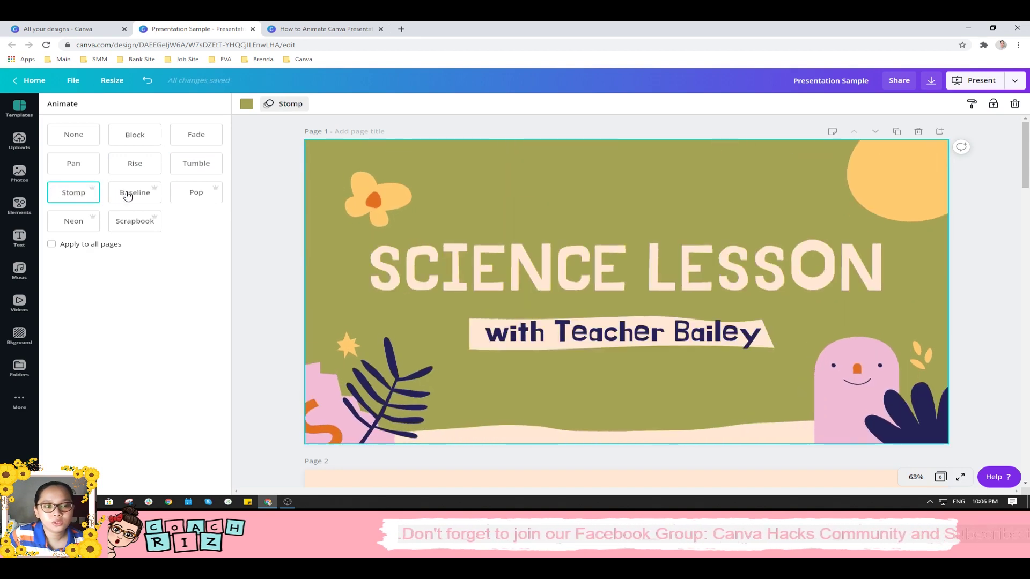
left_click(128, 193)
left_click(185, 197)
left_click(135, 221)
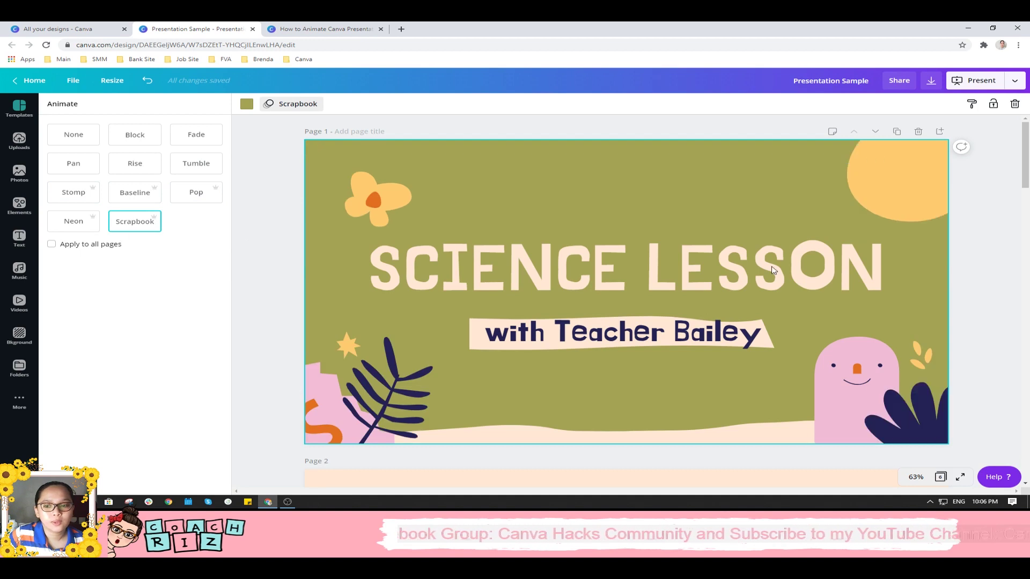
scroll(773, 270, "down", 1)
scroll(773, 271, "up", 1)
scroll(555, 233, "down", 2)
scroll(337, 195, "up", 1)
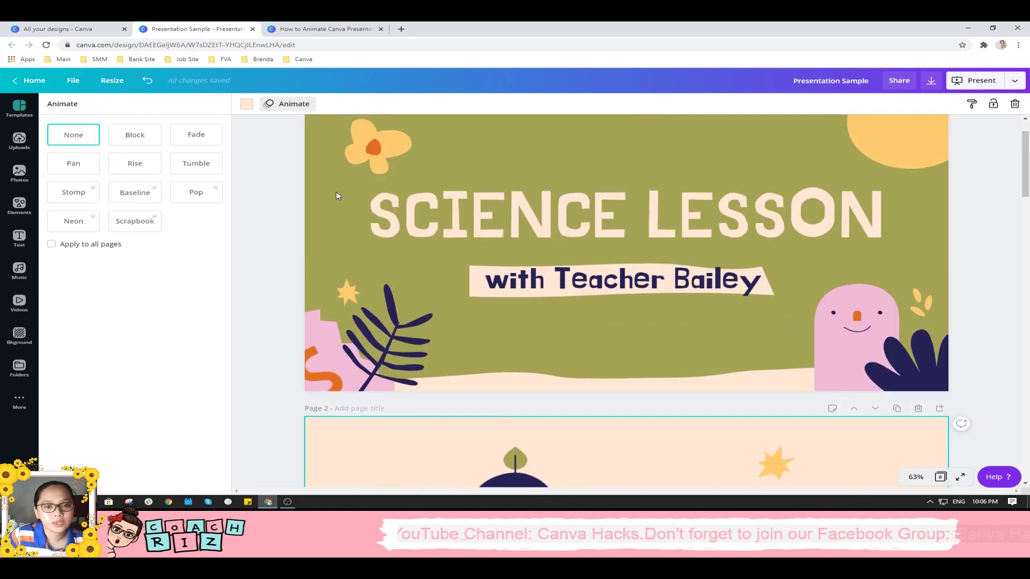
scroll(337, 196, "up", 1)
scroll(336, 196, "down", 2)
scroll(336, 195, "down", 2)
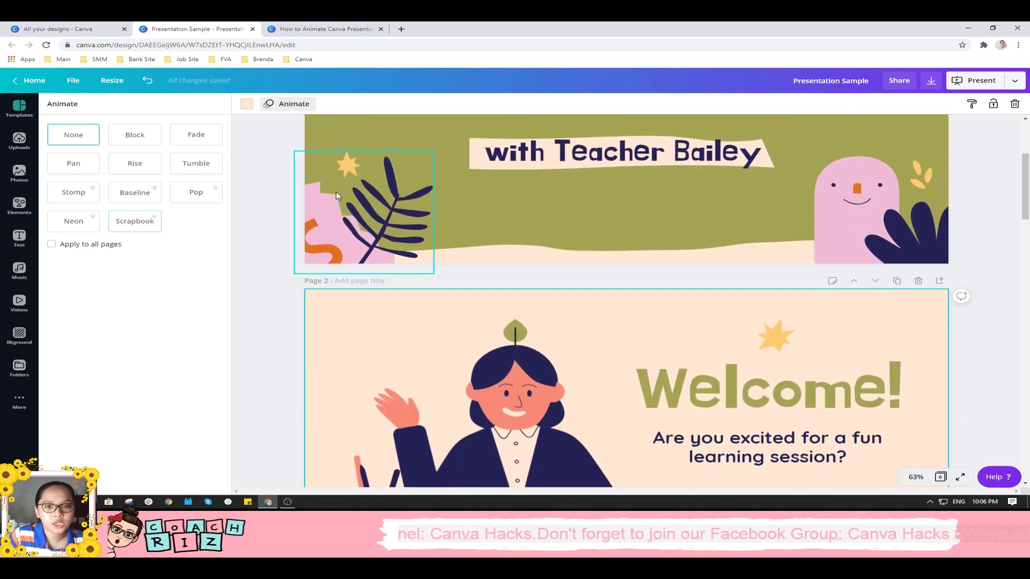
scroll(340, 213, "up", 1)
scroll(341, 213, "up", 3)
left_click(319, 168)
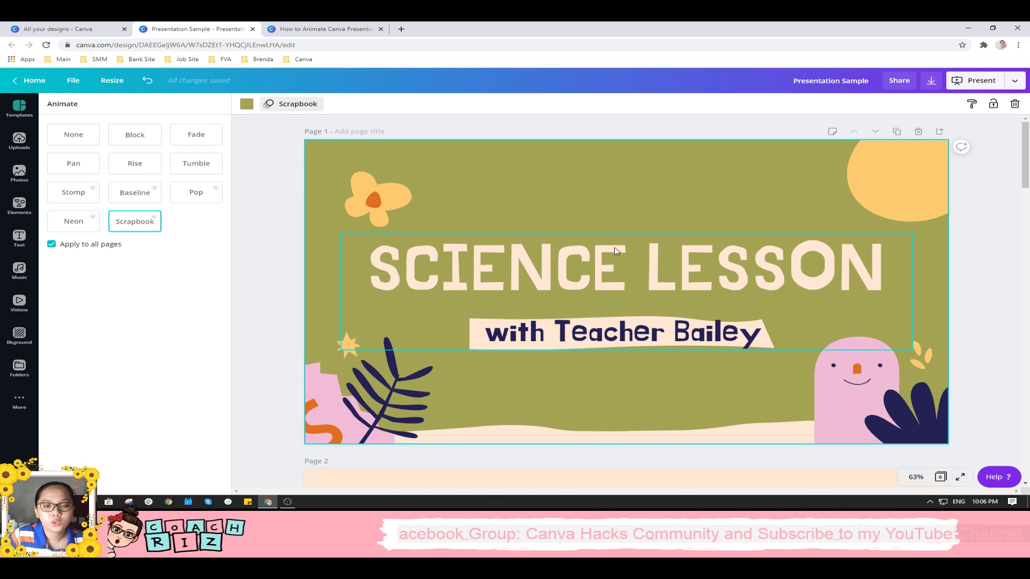
scroll(328, 258, "down", 3)
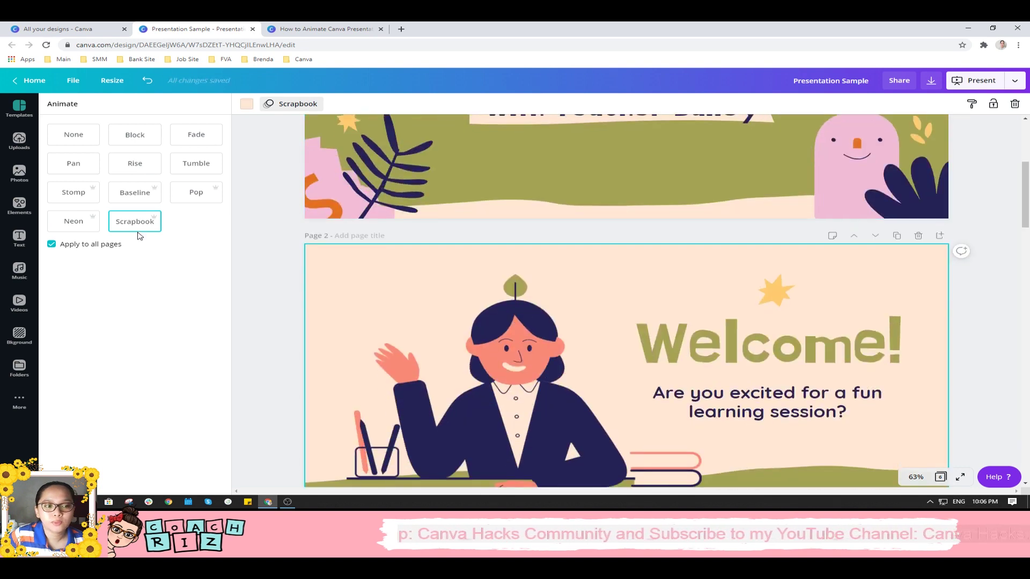
scroll(270, 250, "up", 3)
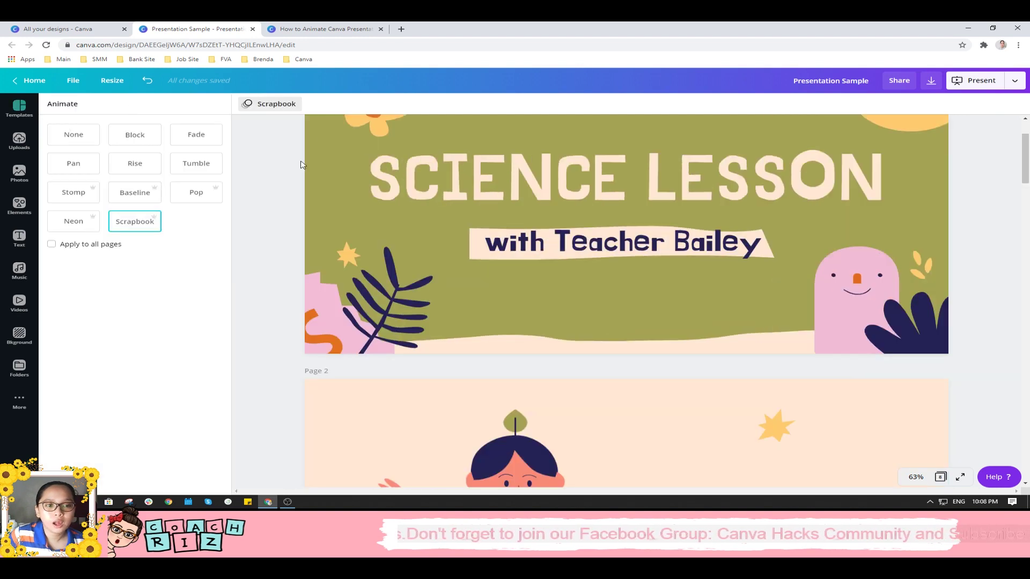
left_click(308, 175)
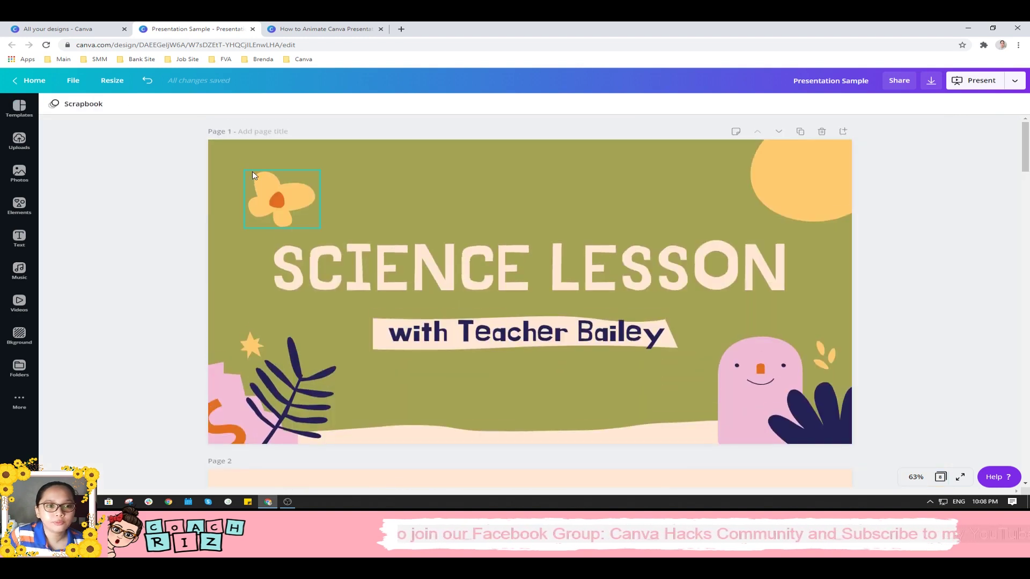
left_click(248, 151)
left_click(95, 103)
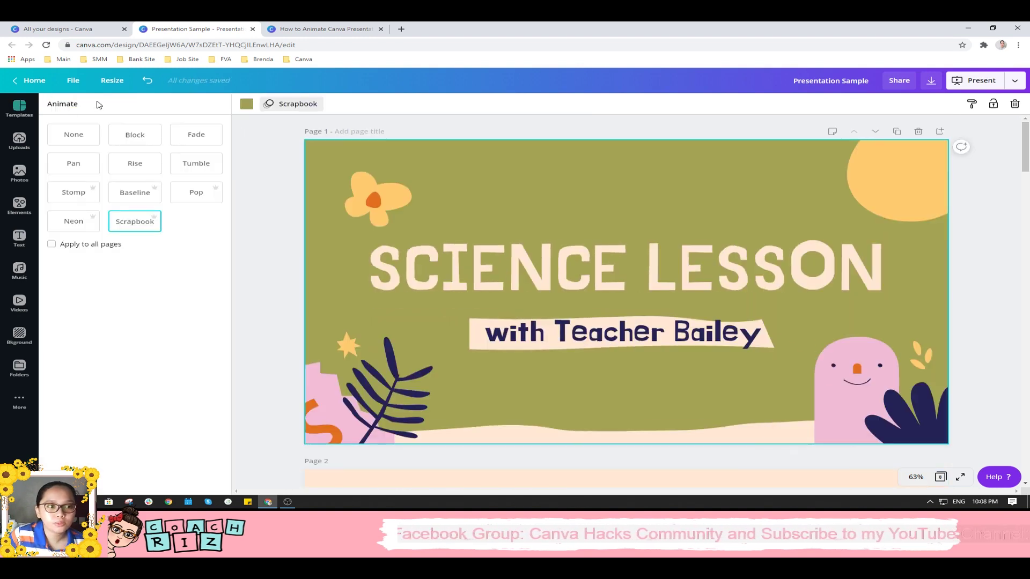
left_click(67, 131)
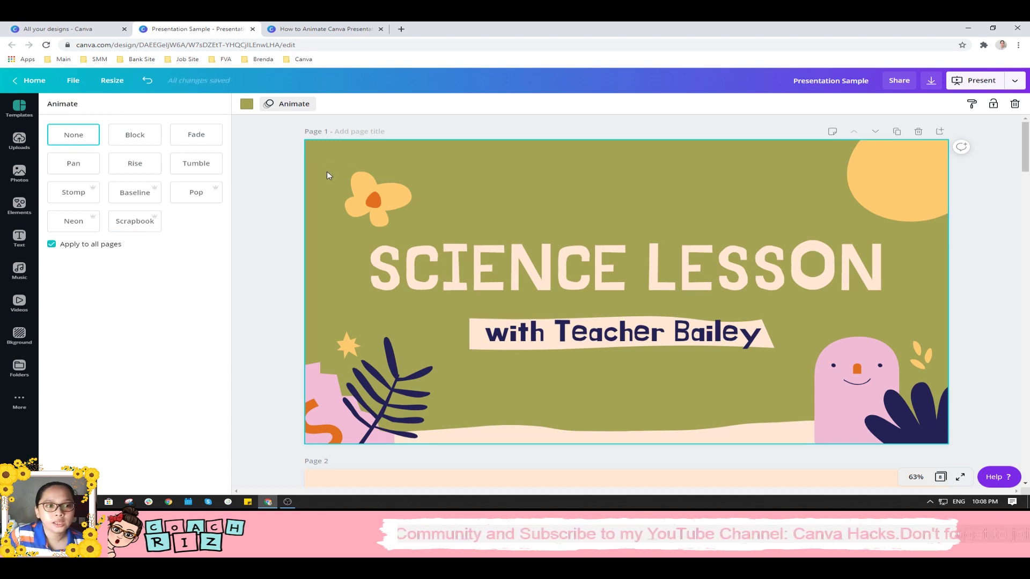
left_click(138, 230)
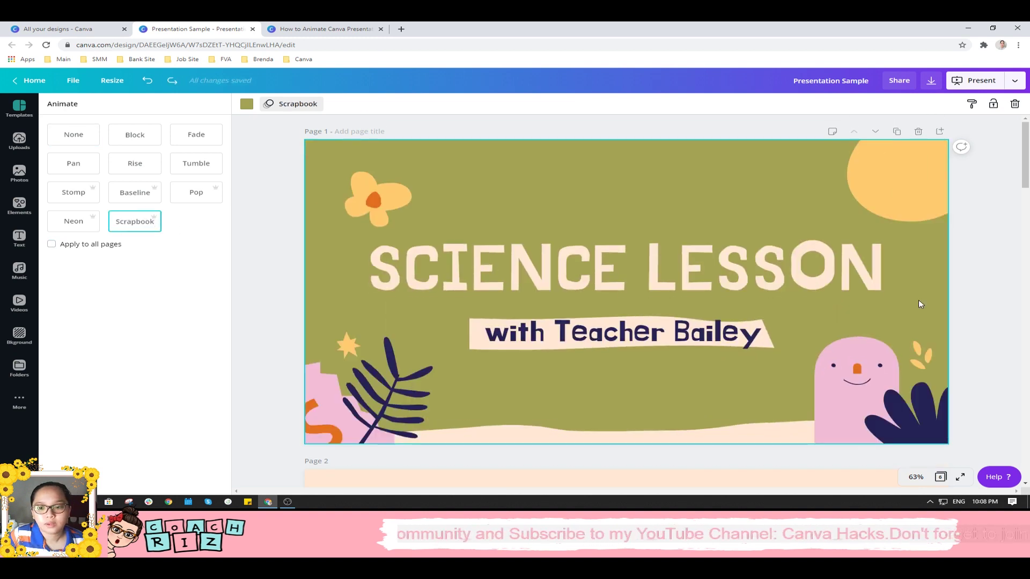
scroll(918, 300, "down", 1)
scroll(918, 300, "down", 2)
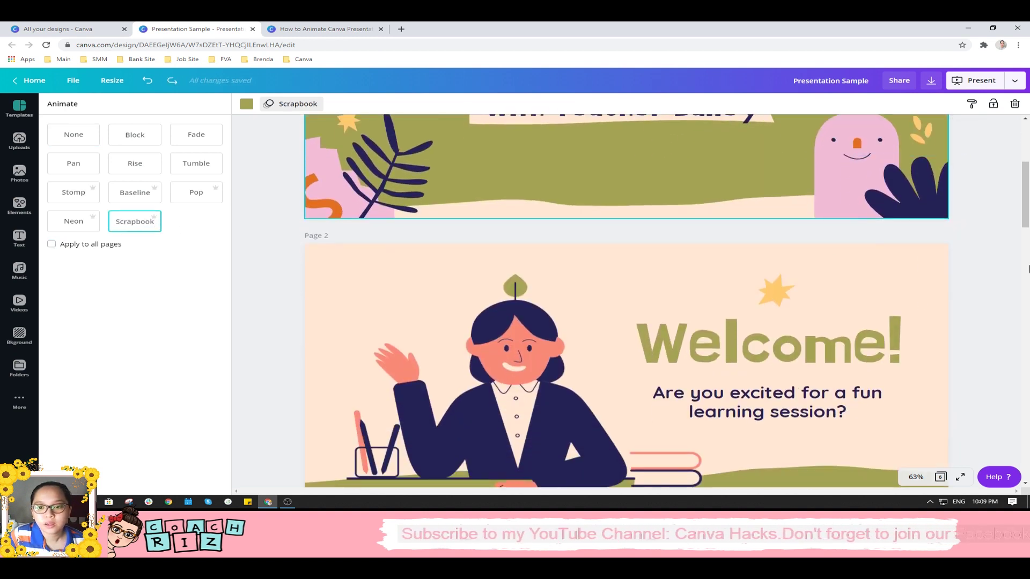
scroll(864, 250, "down", 1)
left_click(863, 251)
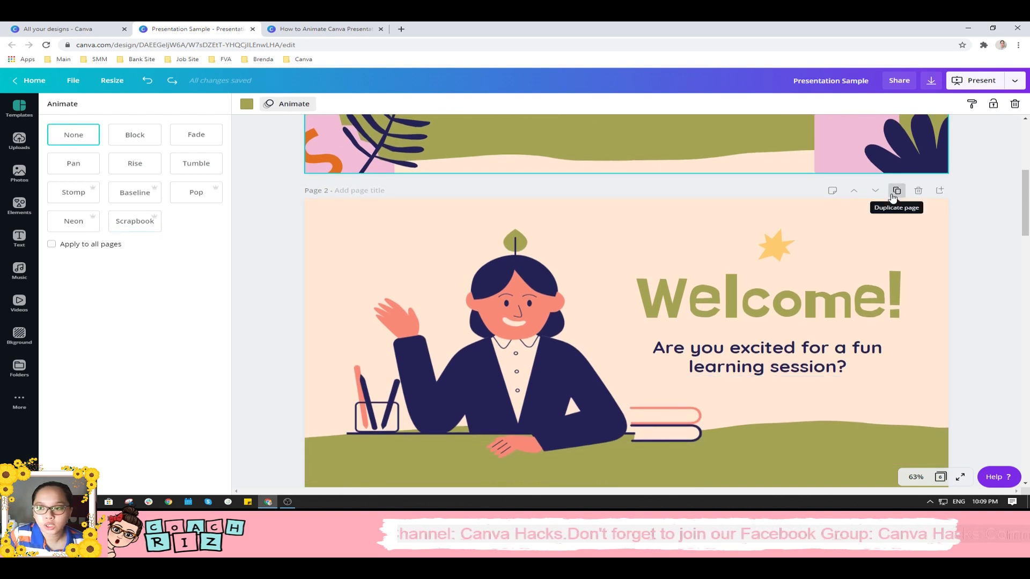
Duplicate the Welcome page and ungroup the Welcome! heading from the question on the copy
left_click(895, 192)
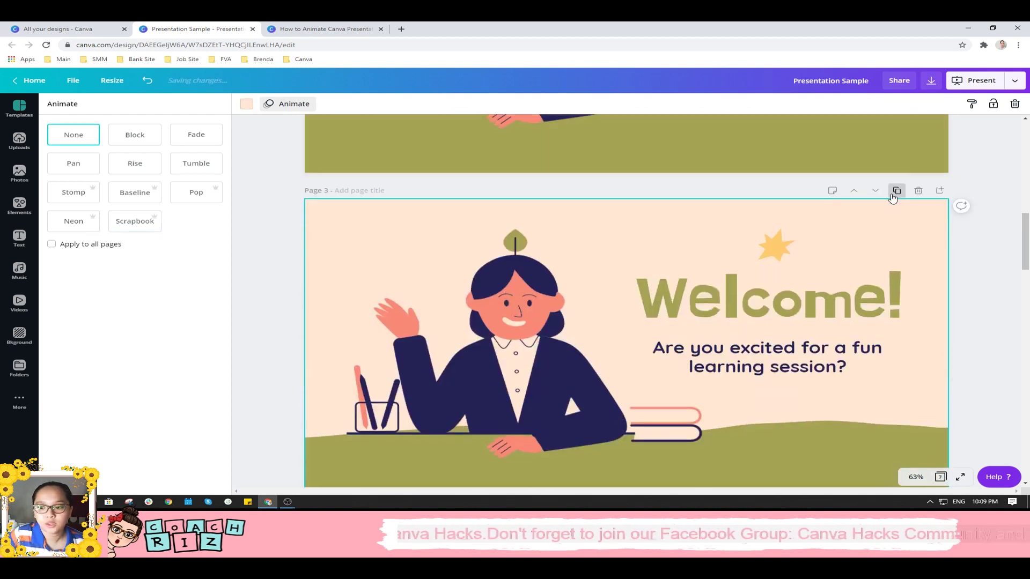
left_click(837, 330)
left_click(826, 103)
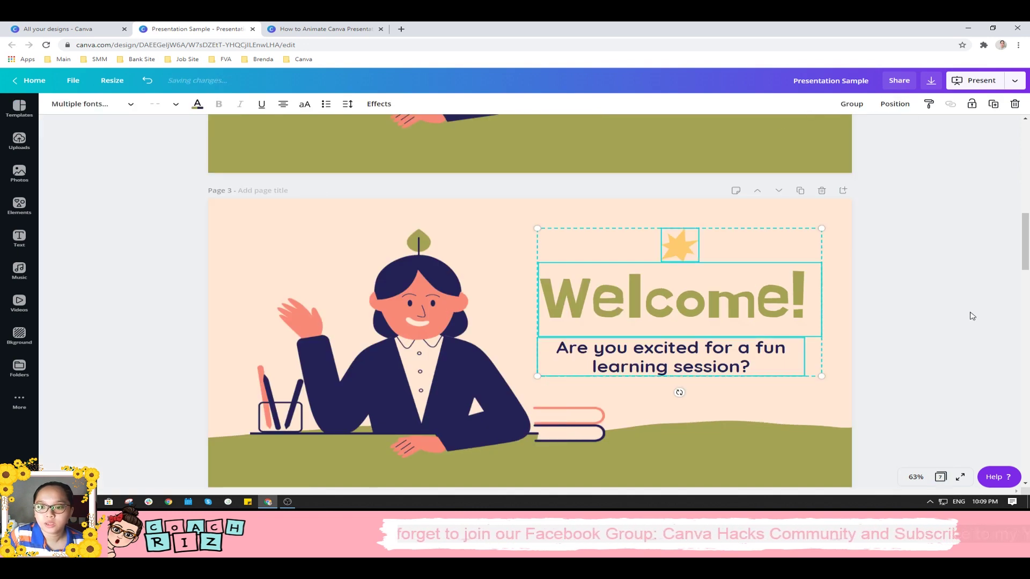
left_click(792, 348)
scroll(709, 306, "up", 2)
Ungroup the heading and question on page 2 and delete the question
left_click(679, 173)
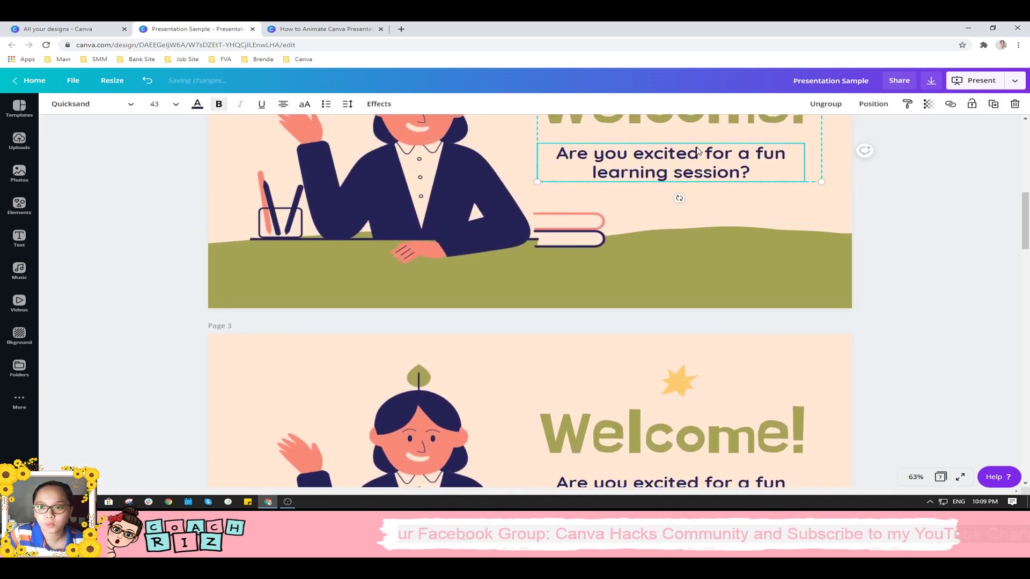
scroll(948, 193, "up", 2)
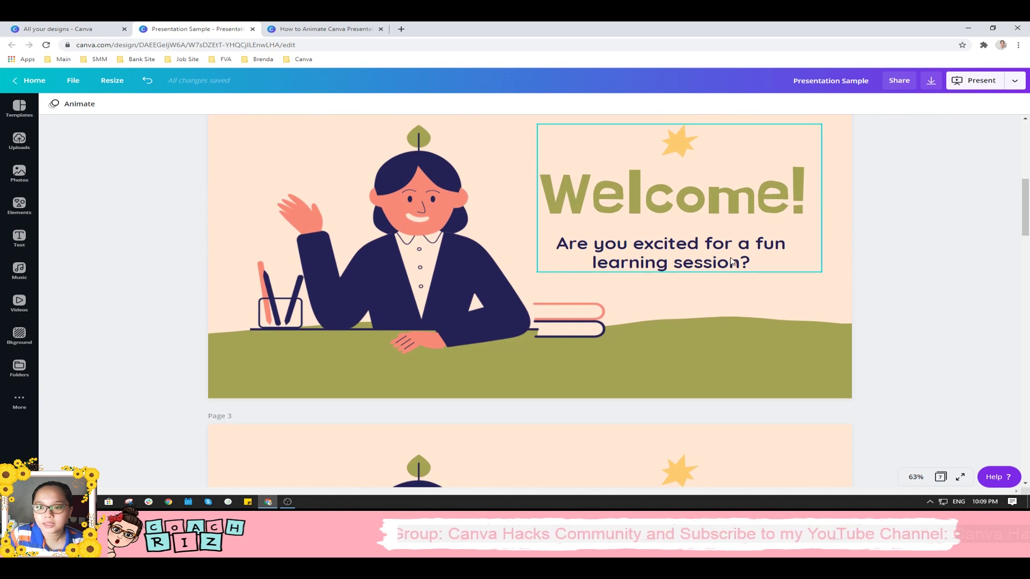
left_click(826, 103)
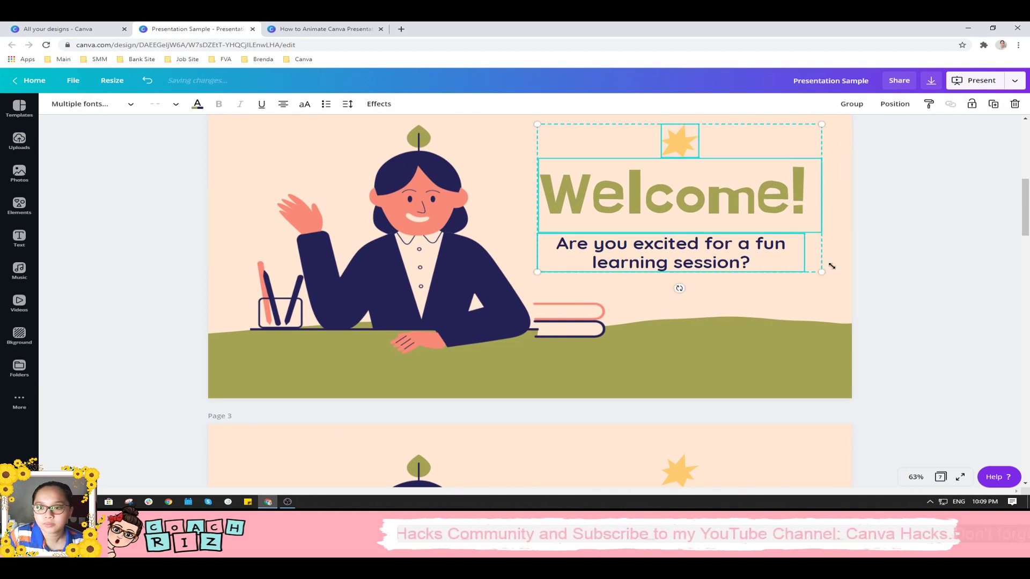
left_click(921, 245)
left_click(677, 260)
key("Delete")
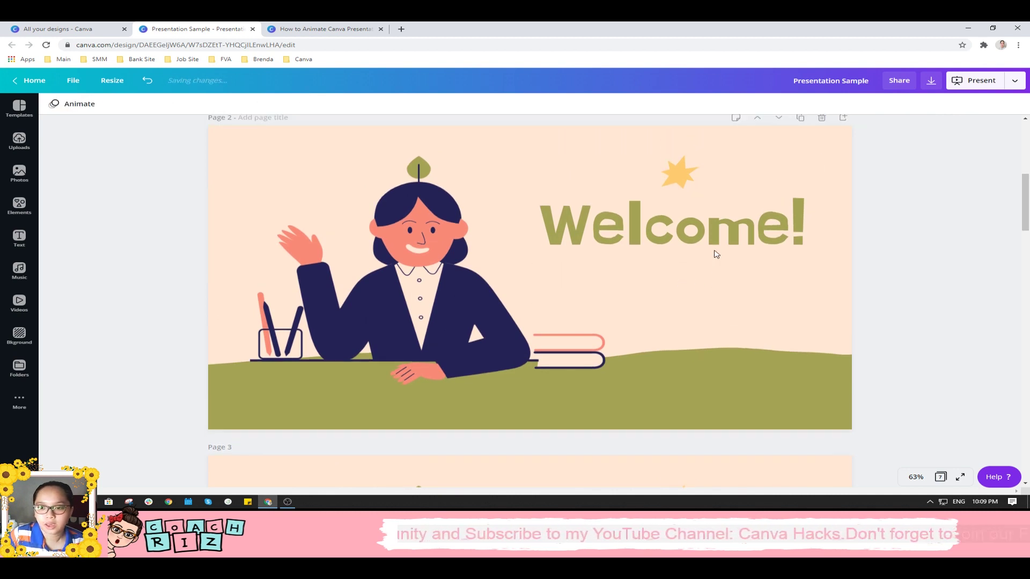
scroll(874, 154, "up", 2)
scroll(874, 140, "up", 3)
scroll(881, 177, "down", 2)
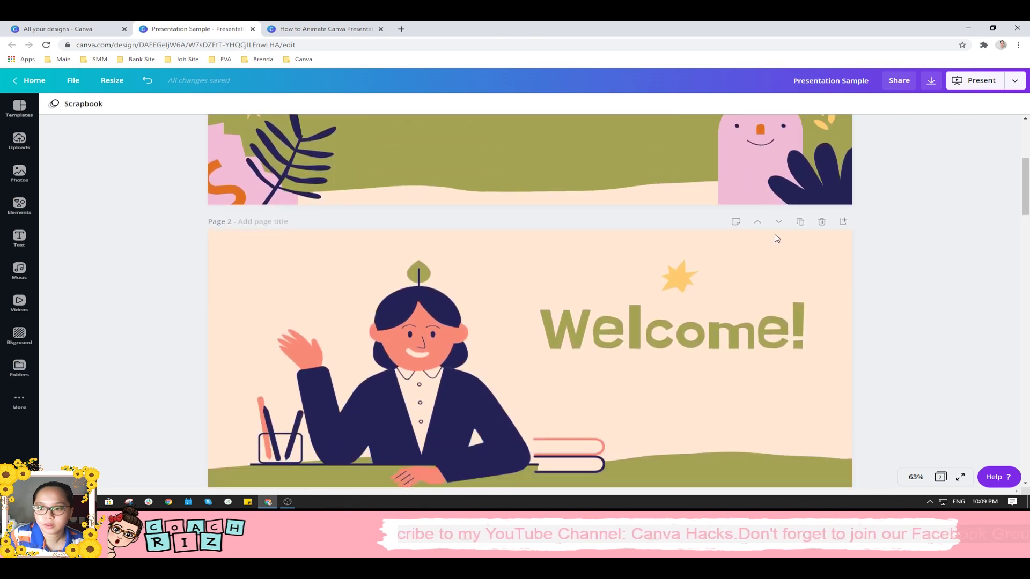
Duplicate page 2, delete its Welcome! heading, and start the full-screen presentation
left_click(800, 221)
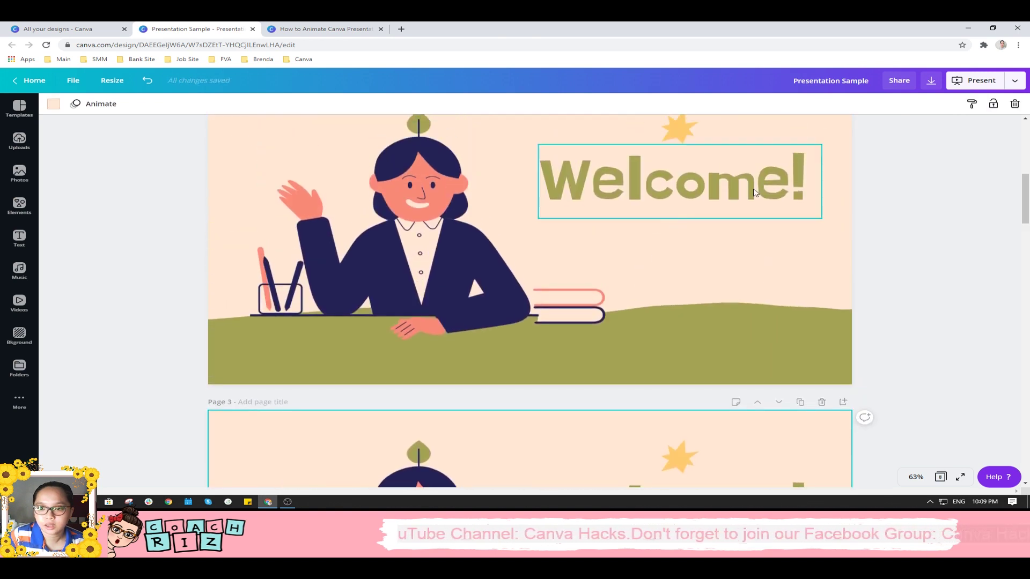
left_click(676, 205)
key("Delete")
scroll(869, 217, "up", 5)
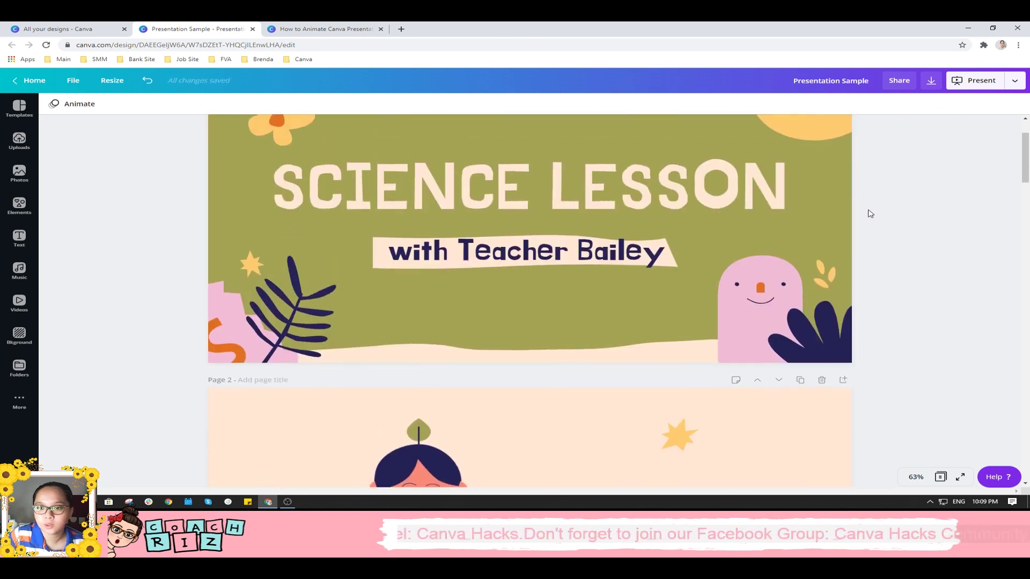
left_click(974, 80)
left_click(934, 218)
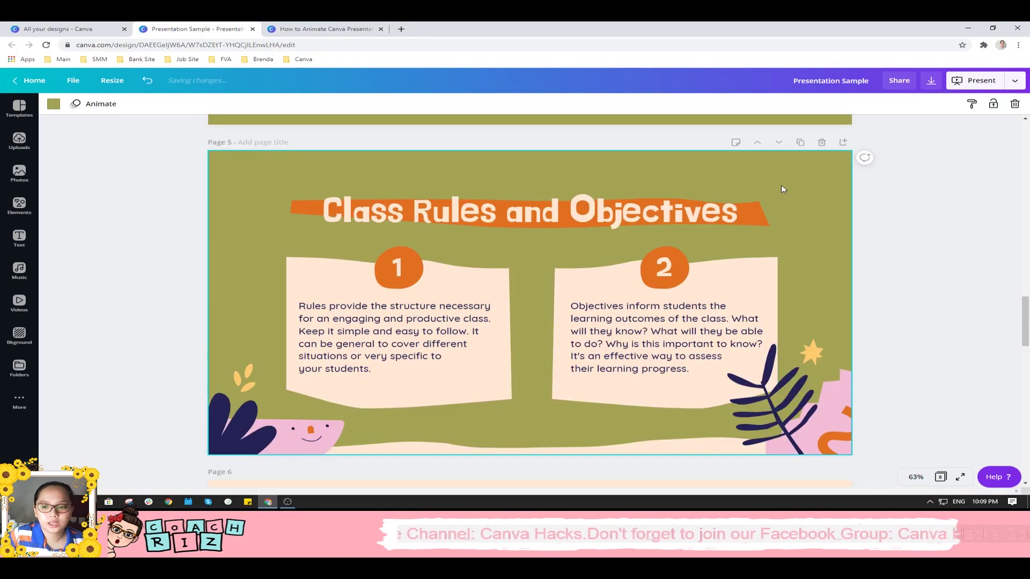
scroll(737, 205, "up", 3)
scroll(785, 187, "up", 3)
scroll(784, 187, "up", 1)
scroll(812, 290, "down", 3)
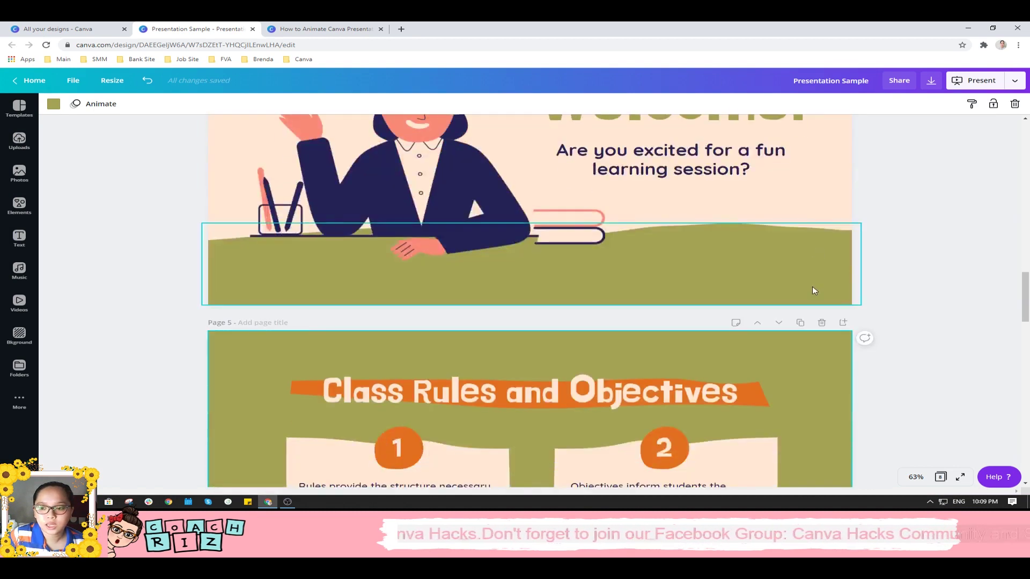
Duplicate page 5, then remove the Objectives paragraph and the 2 circle from page 5
left_click(803, 323)
scroll(561, 318, "up", 2)
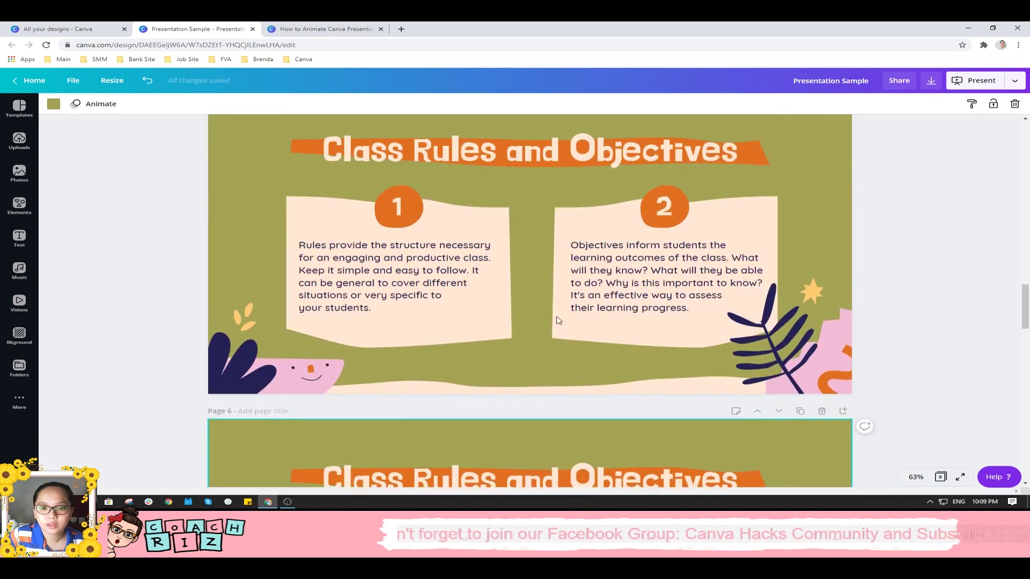
scroll(561, 314, "up", 1)
scroll(628, 311, "down", 5)
scroll(628, 311, "up", 4)
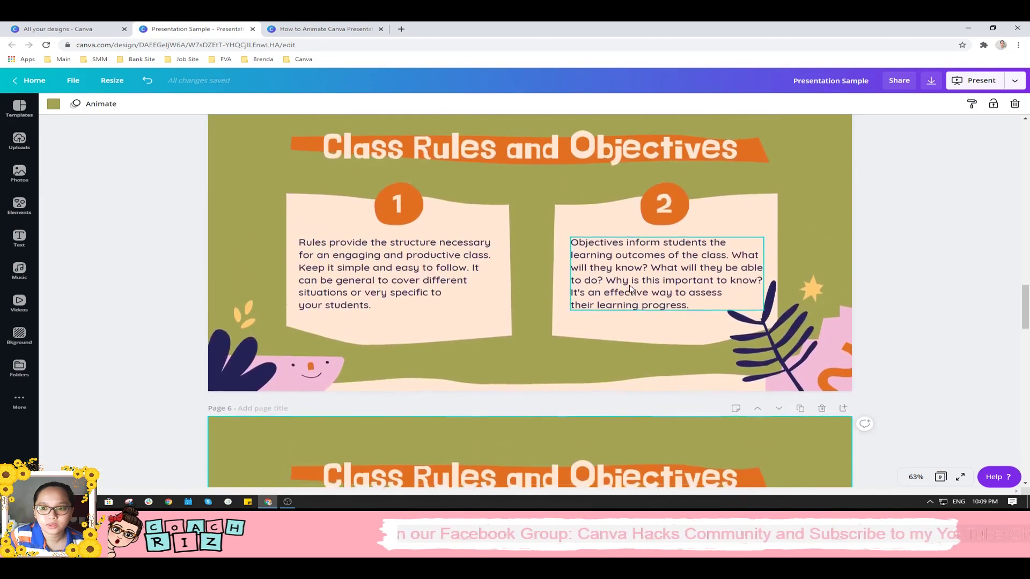
left_click(653, 277)
key("Delete")
scroll(653, 276, "up", 3)
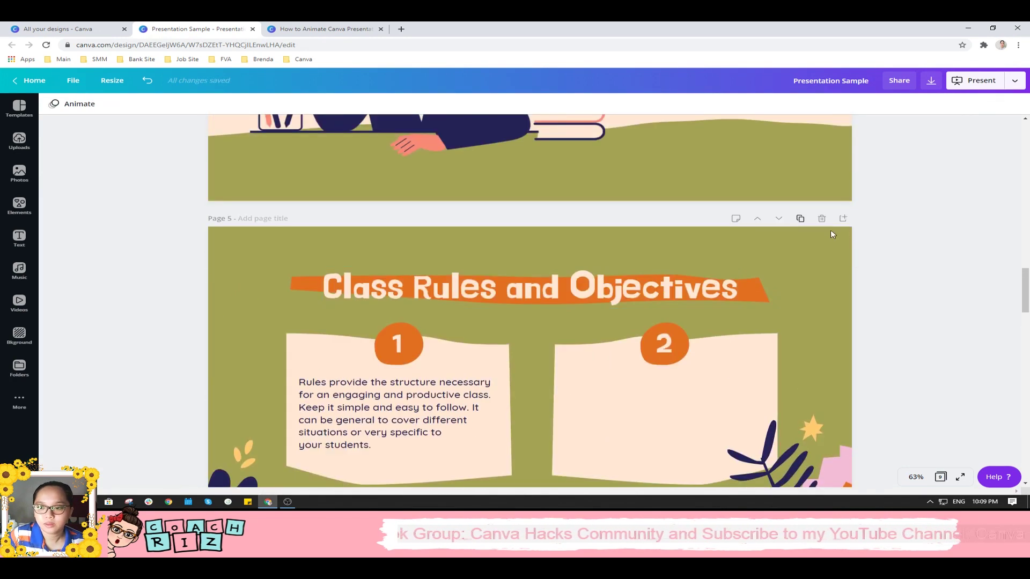
scroll(713, 252, "down", 7)
scroll(690, 232, "up", 3)
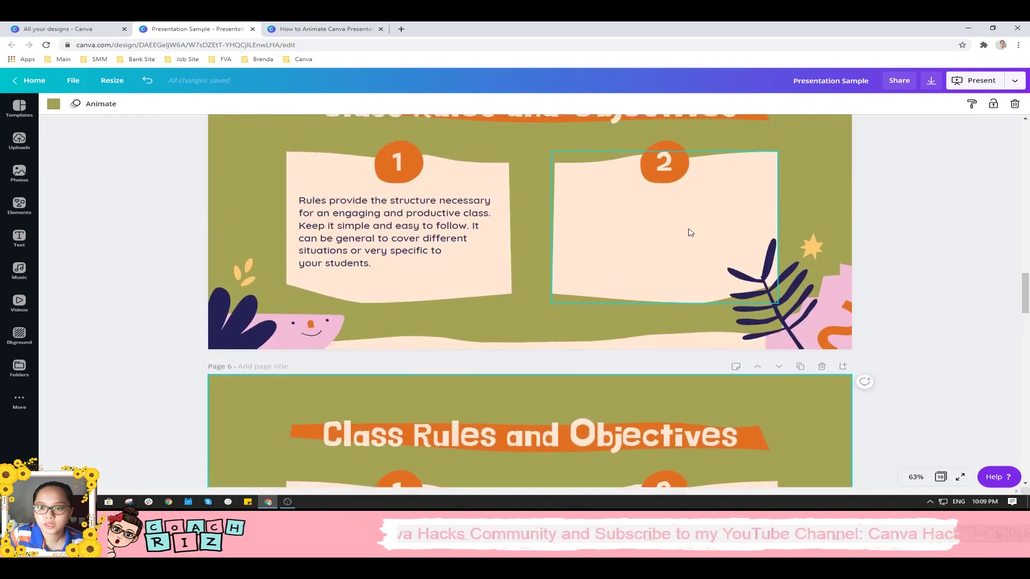
scroll(689, 233, "up", 2)
key("Delete")
scroll(699, 213, "up", 2)
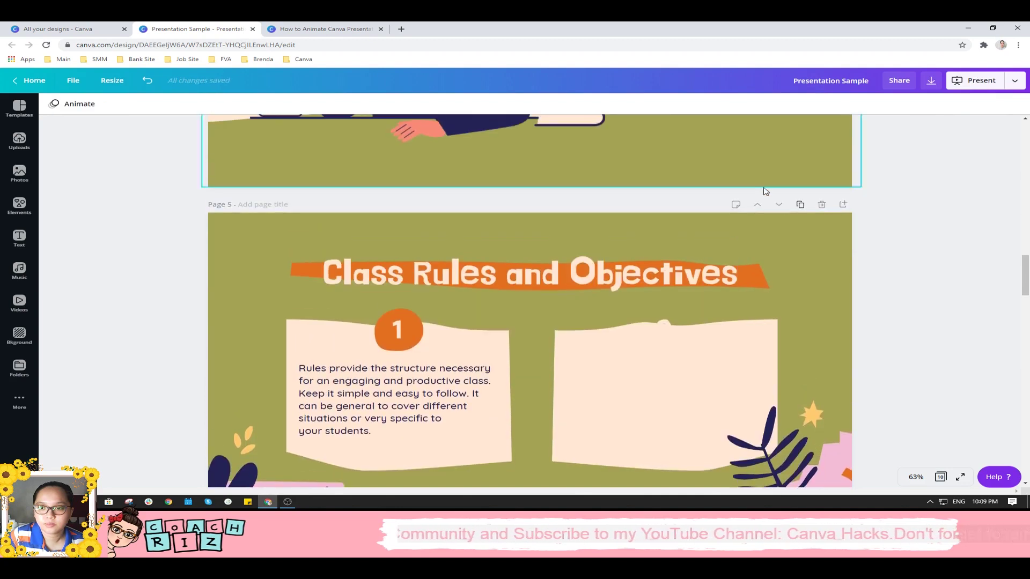
Duplicate page 5 twice more, deleting the Rules paragraph and then the 1 circle from it
left_click(799, 204)
scroll(531, 217, "up", 2)
scroll(531, 217, "up", 2)
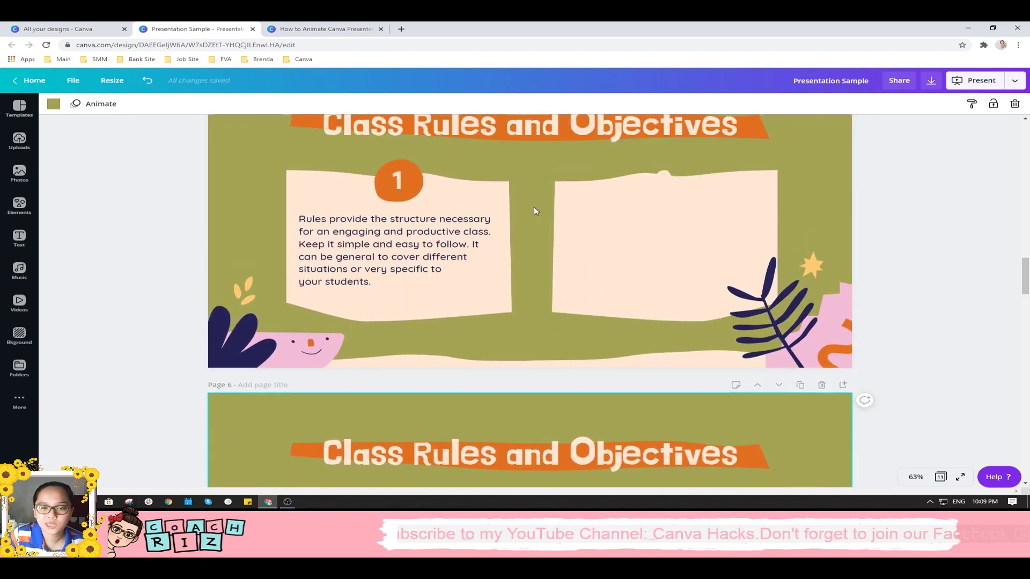
left_click(398, 229)
key("Delete")
scroll(772, 190, "up", 2)
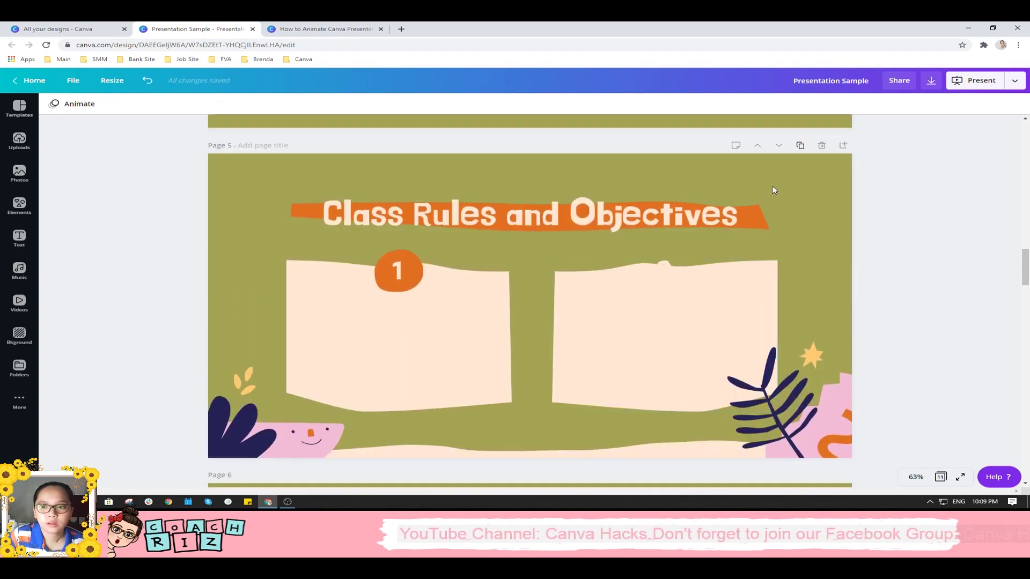
left_click(800, 145)
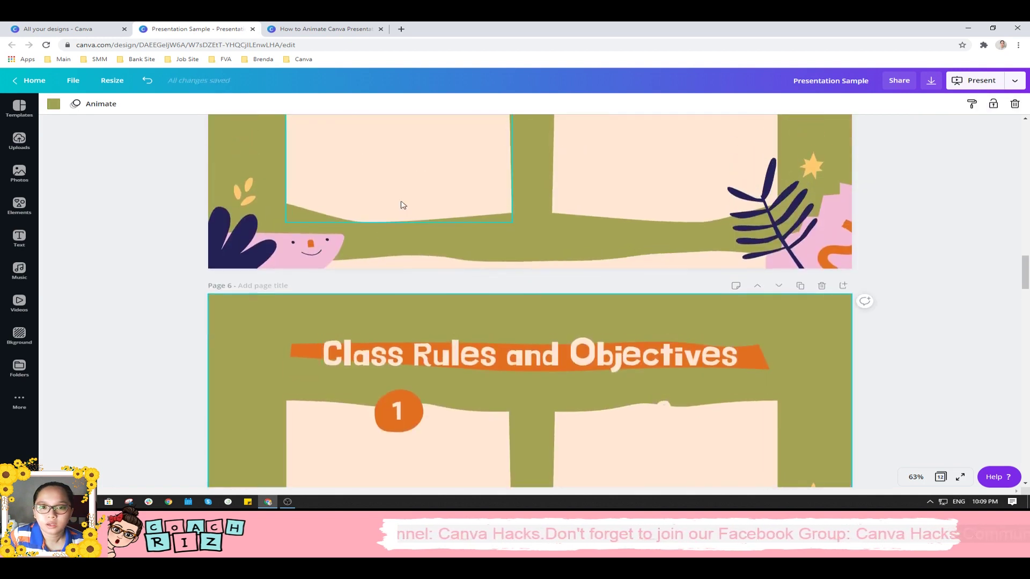
scroll(402, 201, "up", 2)
key("Delete")
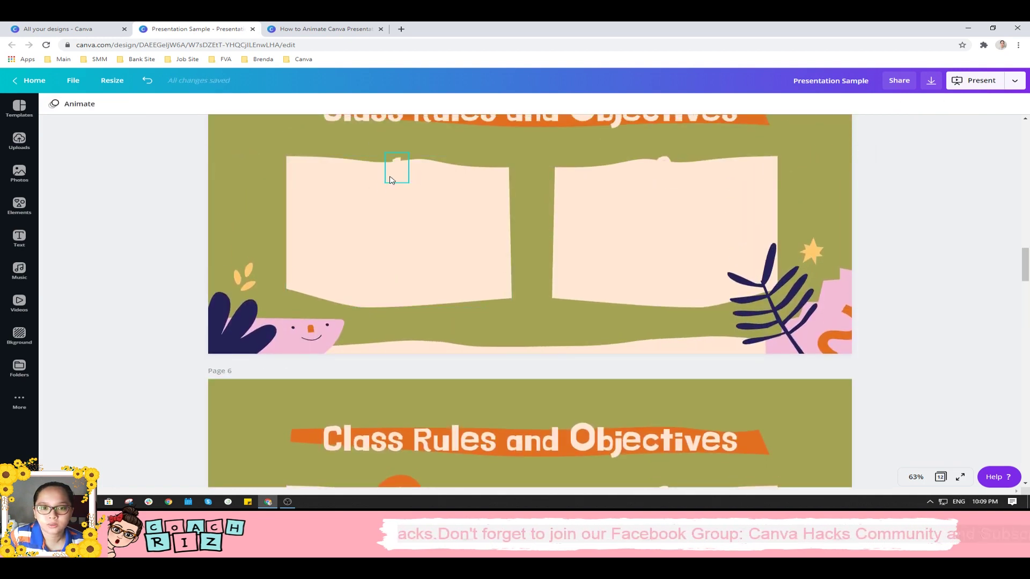
scroll(390, 178, "down", 3)
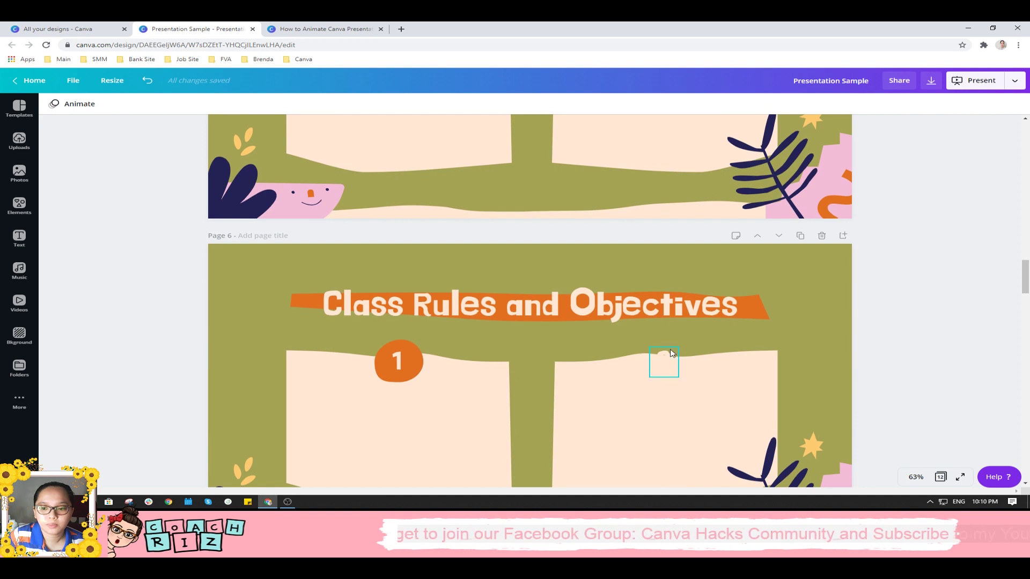
scroll(664, 362, "up", 2)
scroll(663, 365, "down", 3)
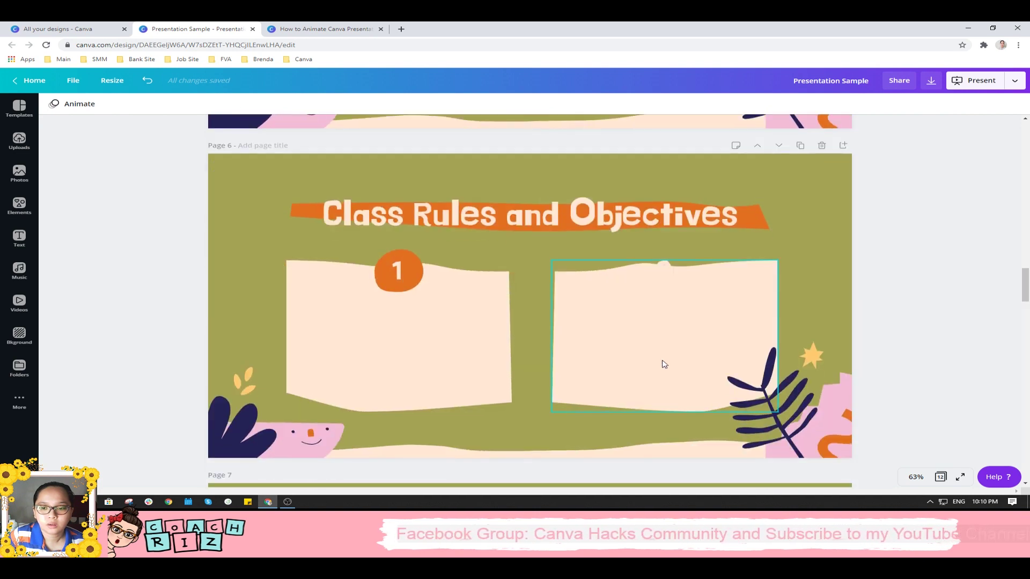
scroll(662, 354, "up", 1)
scroll(662, 321, "up", 4)
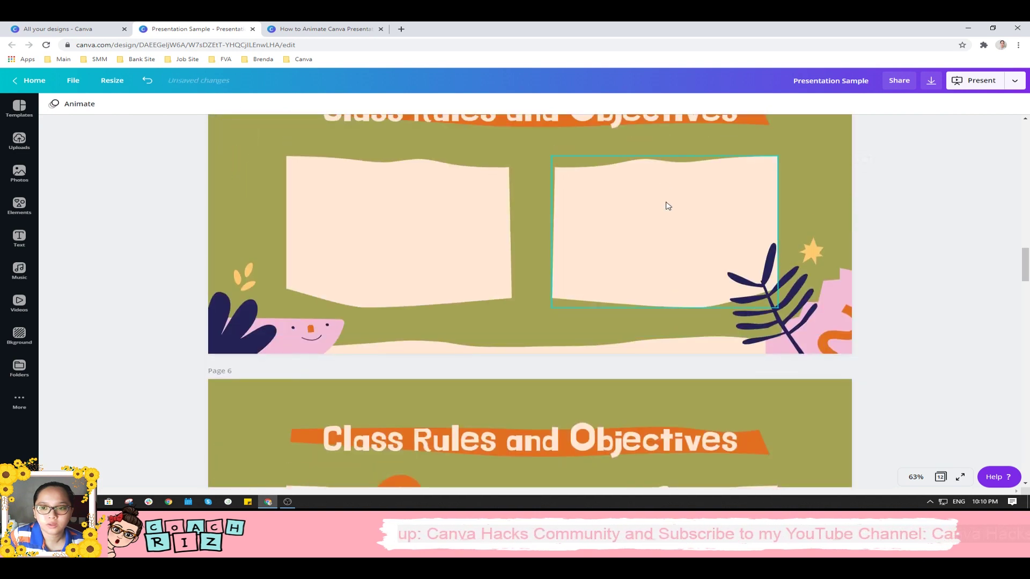
scroll(661, 241, "down", 3)
left_click(663, 318)
scroll(656, 305, "down", 2)
scroll(650, 294, "down", 3)
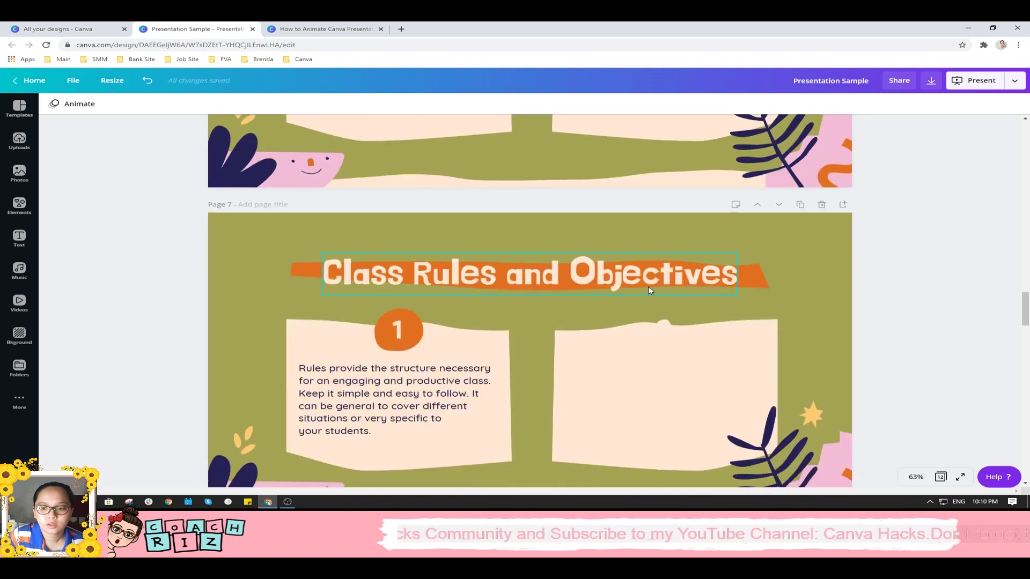
left_click(662, 325)
scroll(664, 330, "down", 2)
scroll(668, 330, "down", 3)
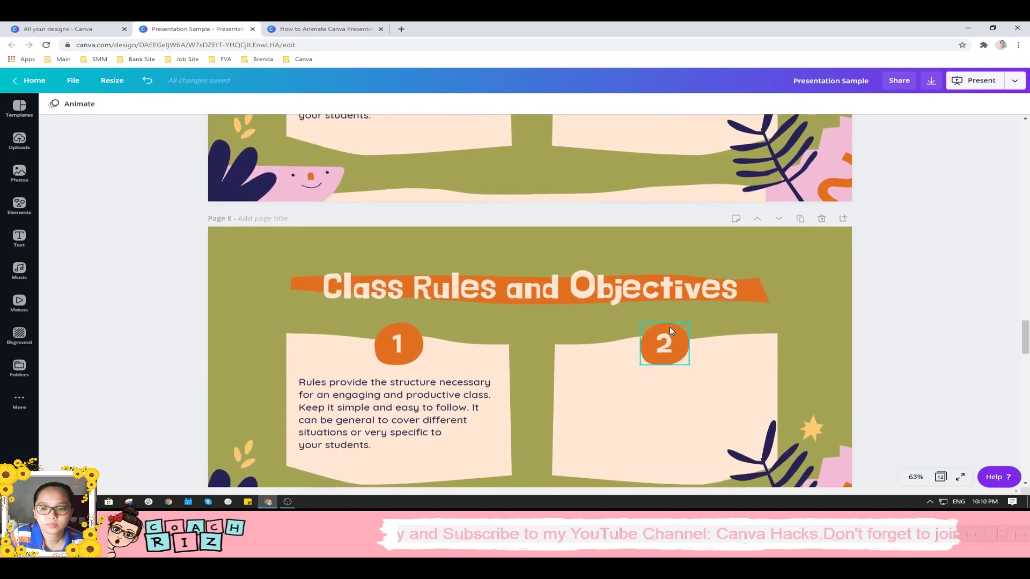
scroll(670, 326, "up", 2)
scroll(671, 327, "up", 3)
scroll(670, 326, "up", 2)
scroll(669, 327, "up", 3)
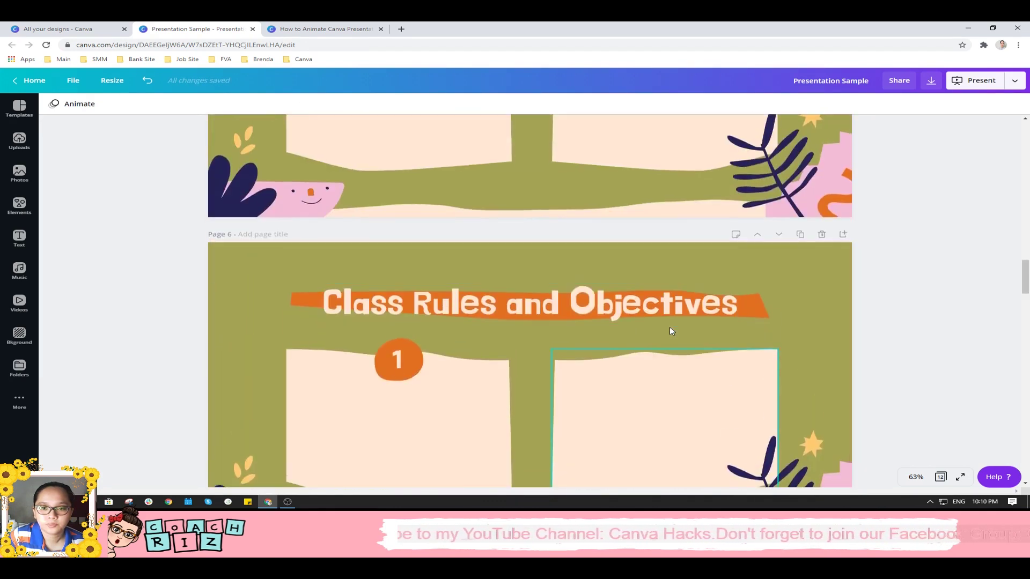
scroll(670, 331, "up", 1)
scroll(645, 333, "down", 1)
scroll(612, 335, "down", 3)
scroll(565, 338, "down", 2)
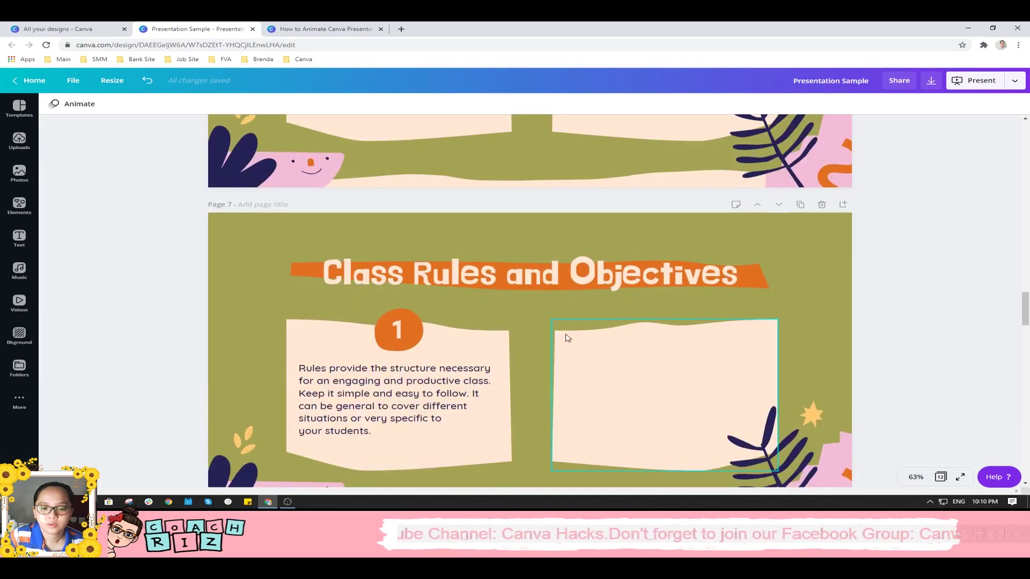
scroll(566, 338, "down", 1)
scroll(483, 314, "up", 4)
scroll(484, 314, "up", 2)
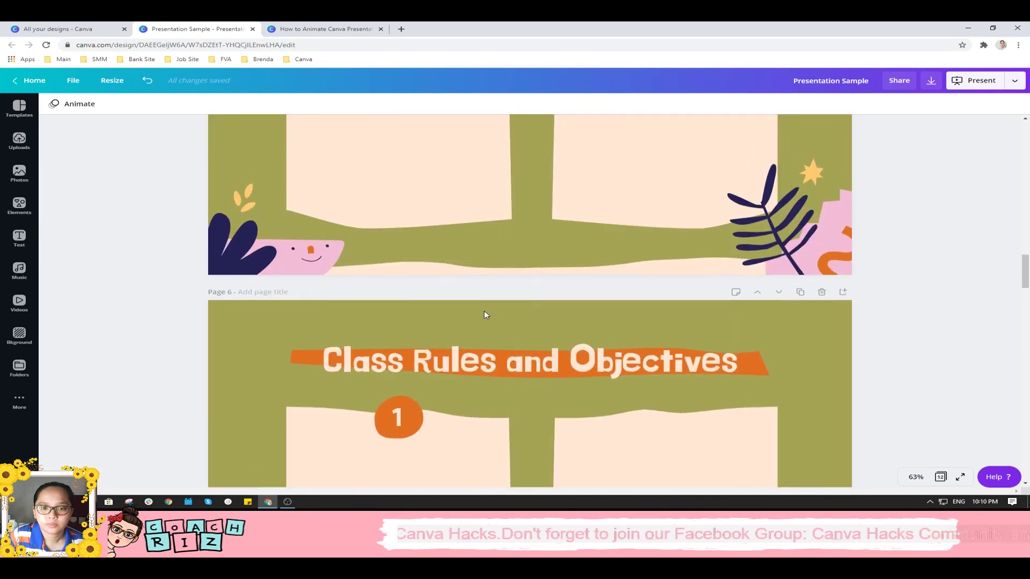
scroll(484, 314, "up", 2)
scroll(673, 259, "up", 1)
scroll(673, 260, "up", 1)
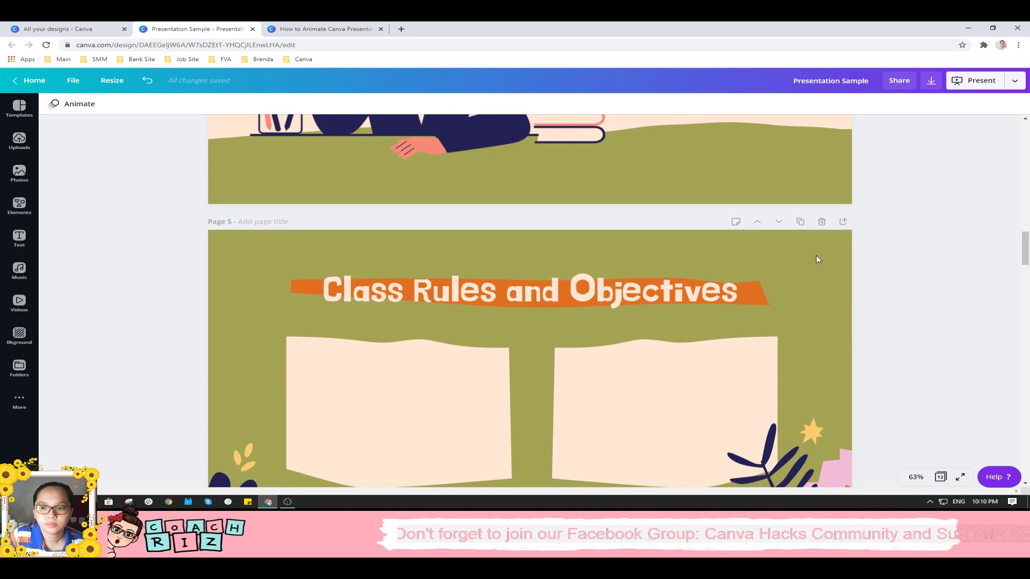
scroll(798, 229, "up", 1)
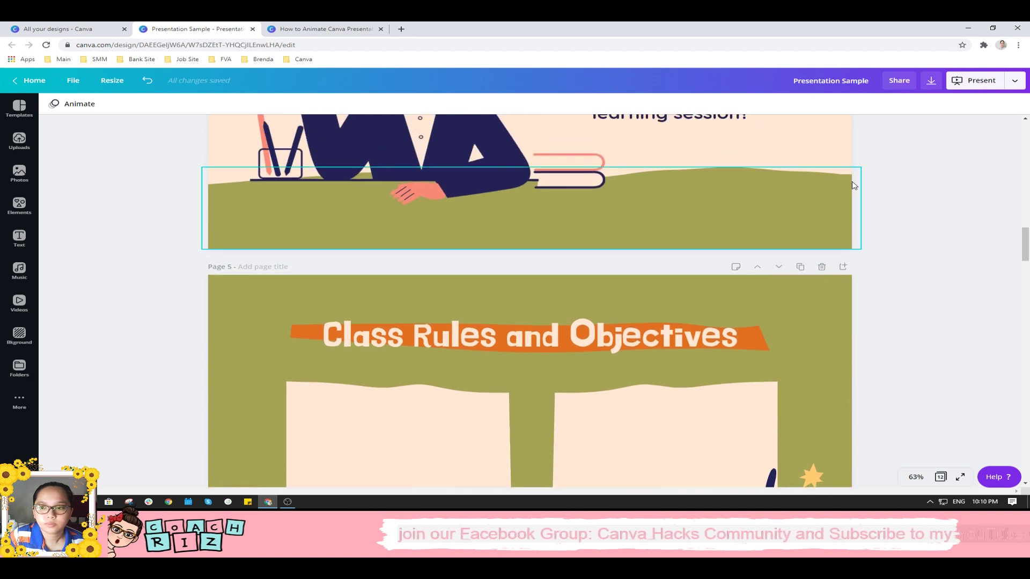
left_click(973, 80)
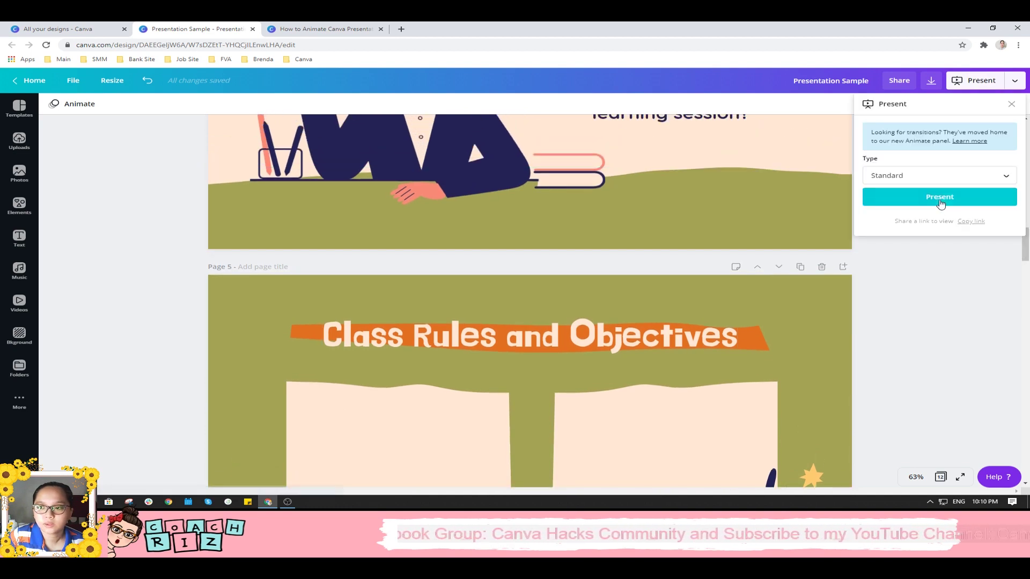
Preview the deck full screen from the Welcome slide to Class Rules, then exit
left_click(940, 199)
left_click(19, 273)
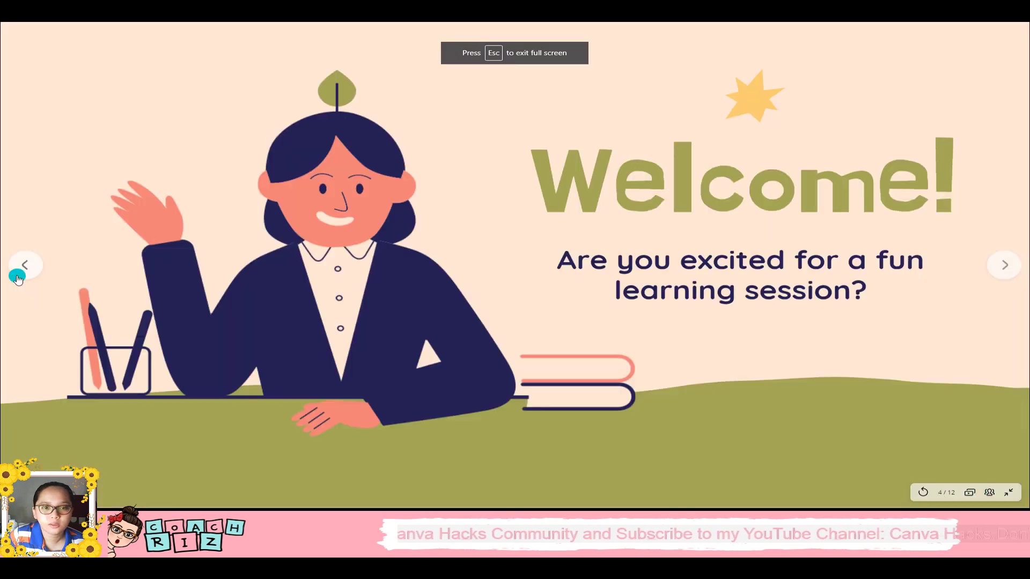
left_click(1005, 269)
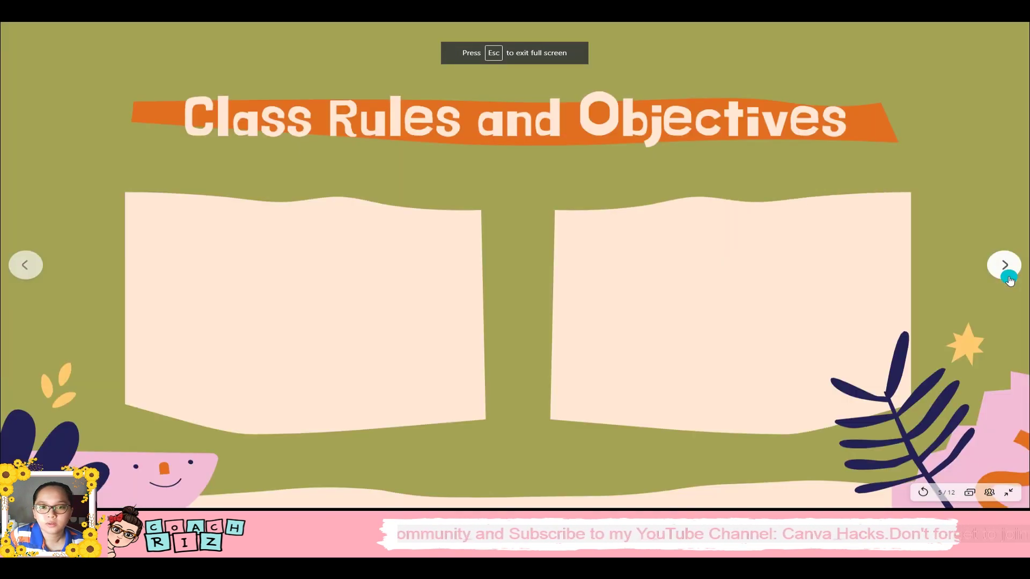
key("Escape")
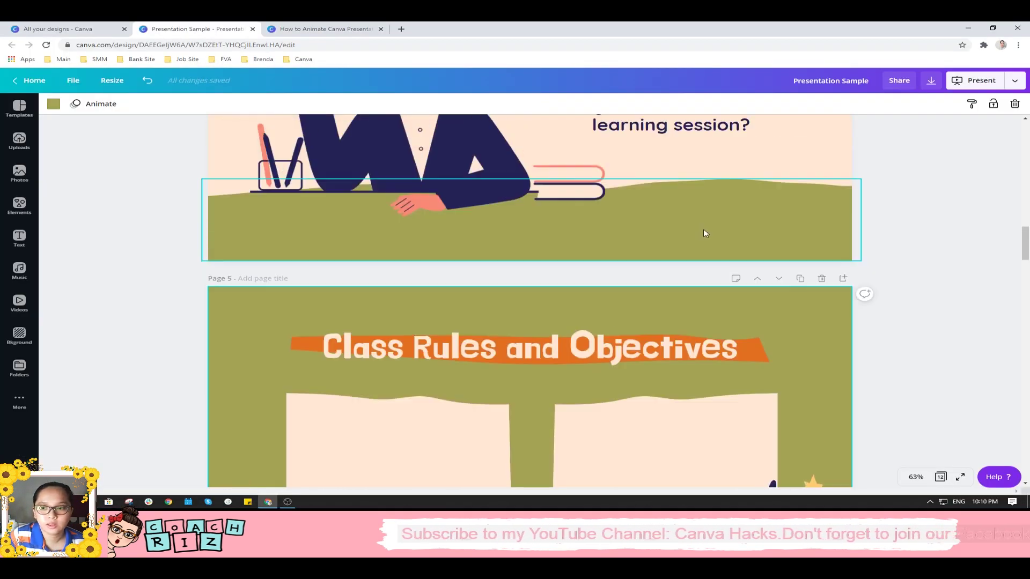
Duplicate page 5 and delete the title from page 5
left_click(801, 279)
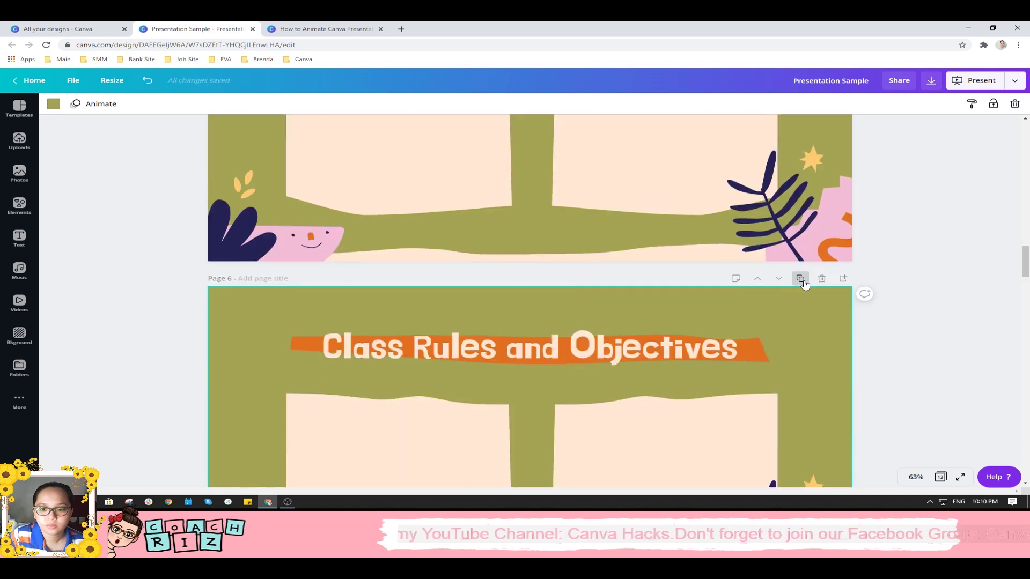
scroll(775, 290, "down", 1)
left_click(503, 252)
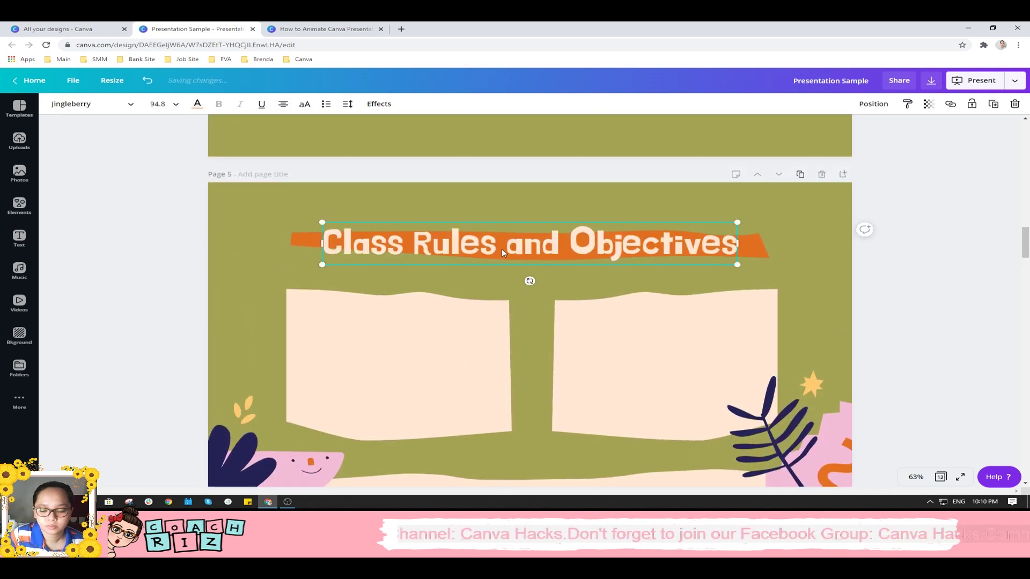
key("Delete")
scroll(751, 296, "up", 1)
scroll(752, 295, "down", 2)
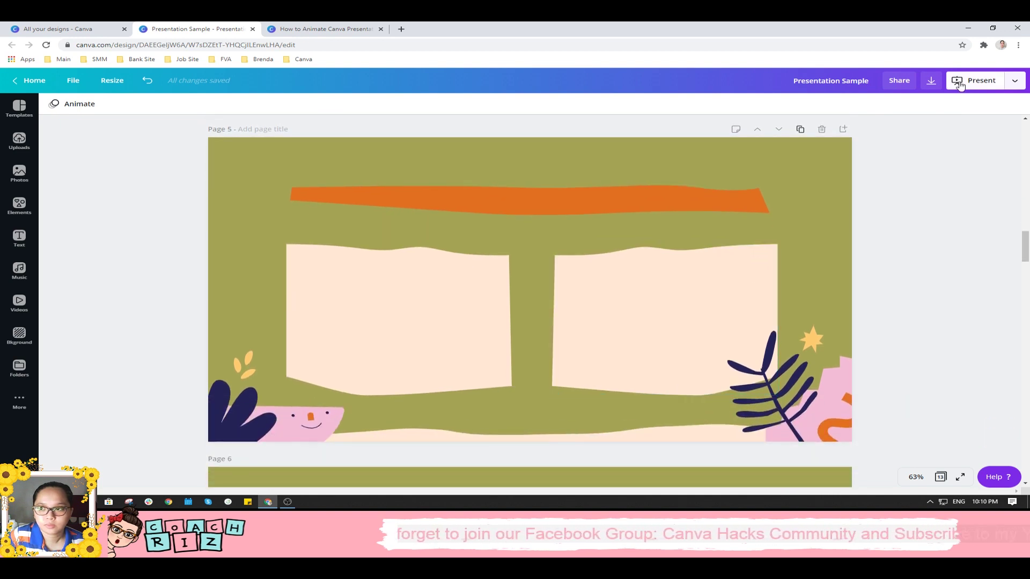
Preview the presentation again, then delete the orange banner shape from page 5
left_click(959, 85)
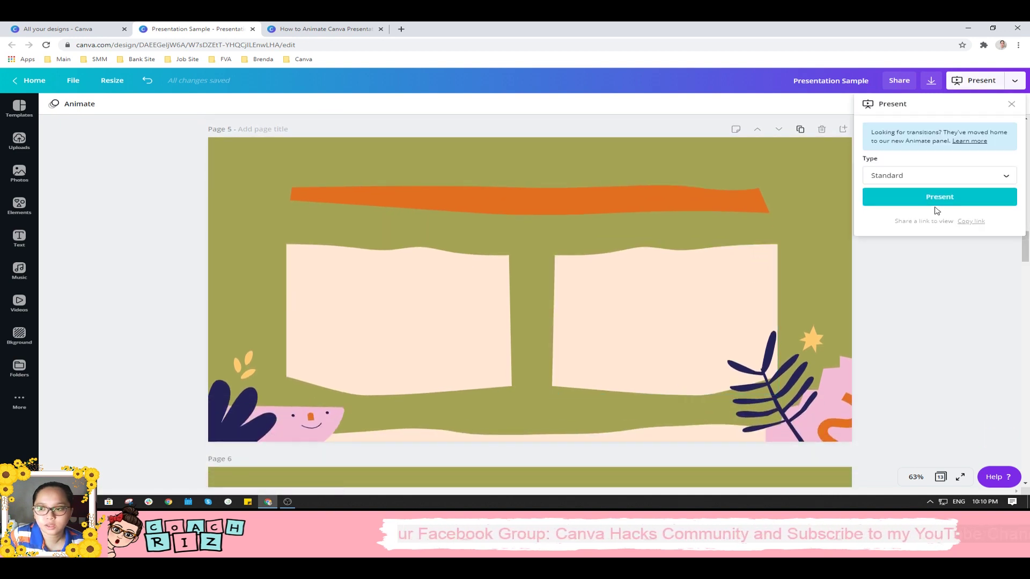
left_click(936, 205)
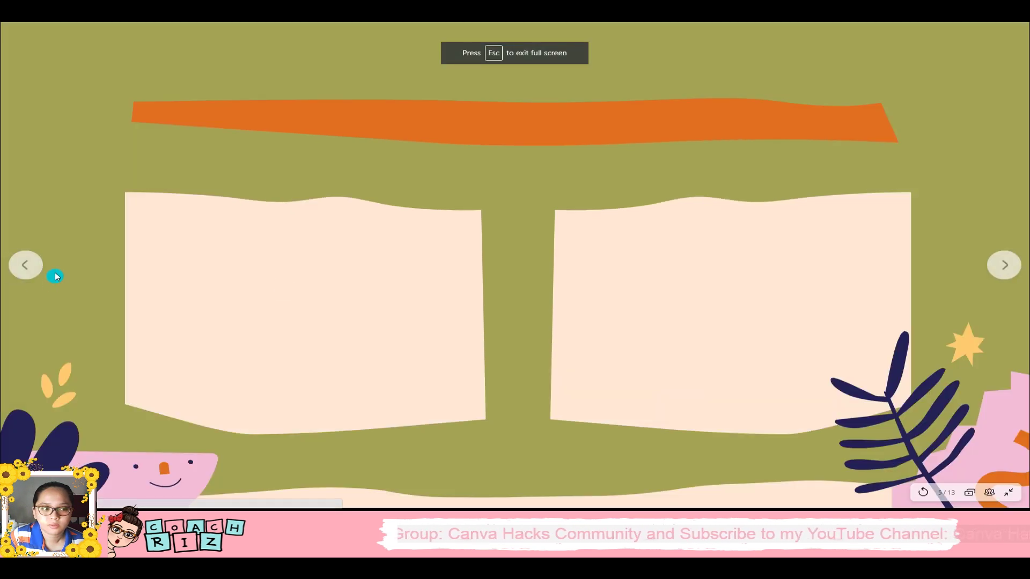
key("Escape")
left_click(579, 225)
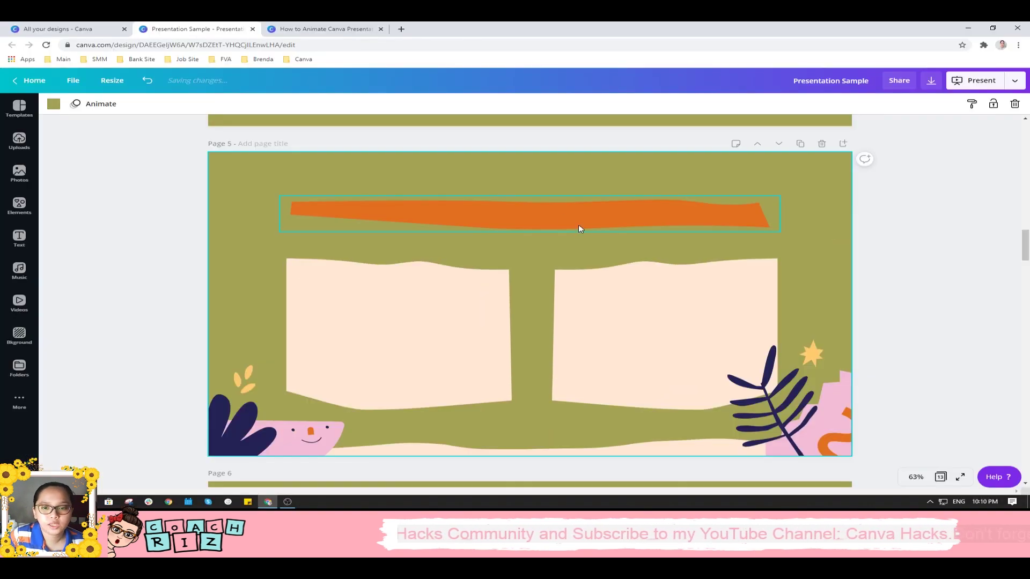
key("Delete")
scroll(544, 218, "up", 4)
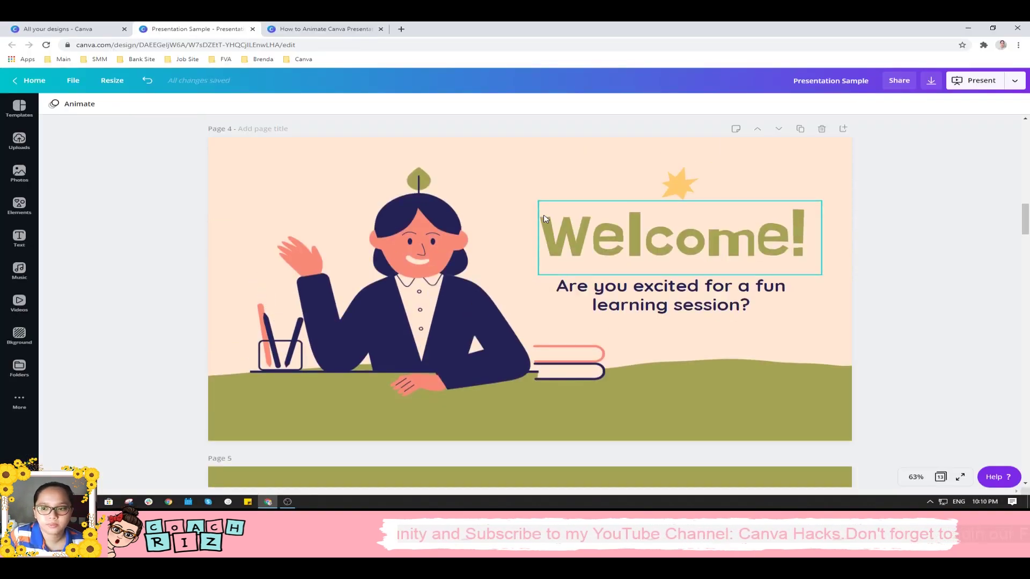
Present full screen, advancing from the Welcome page to slide 11, Additional Resources, then exit
left_click(970, 81)
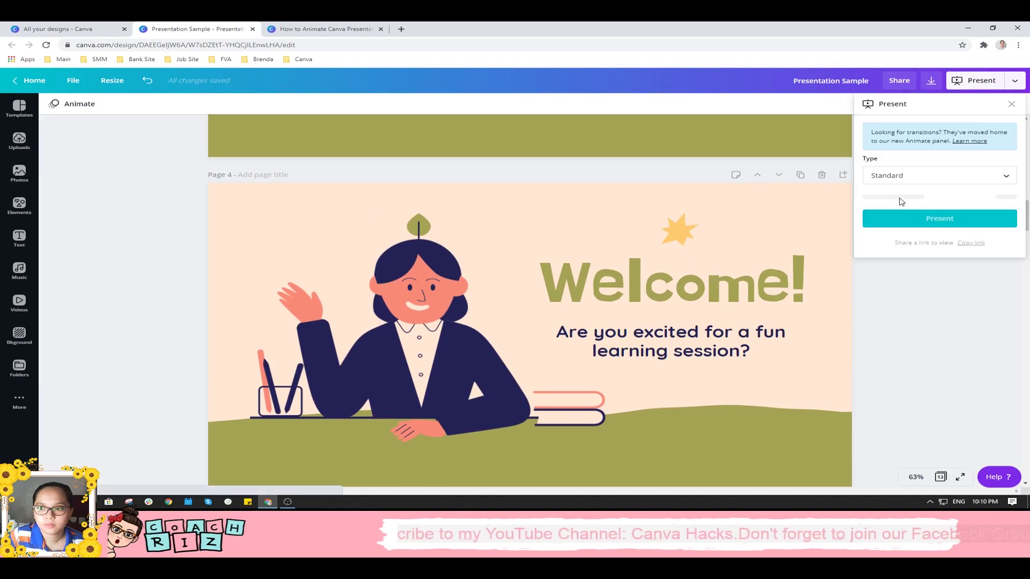
left_click(903, 199)
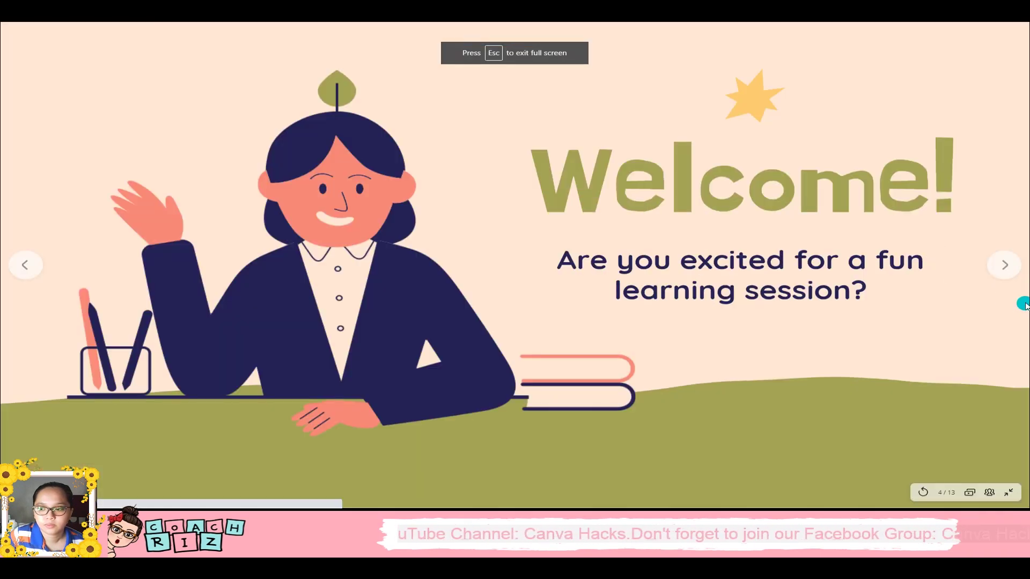
left_click(1006, 267)
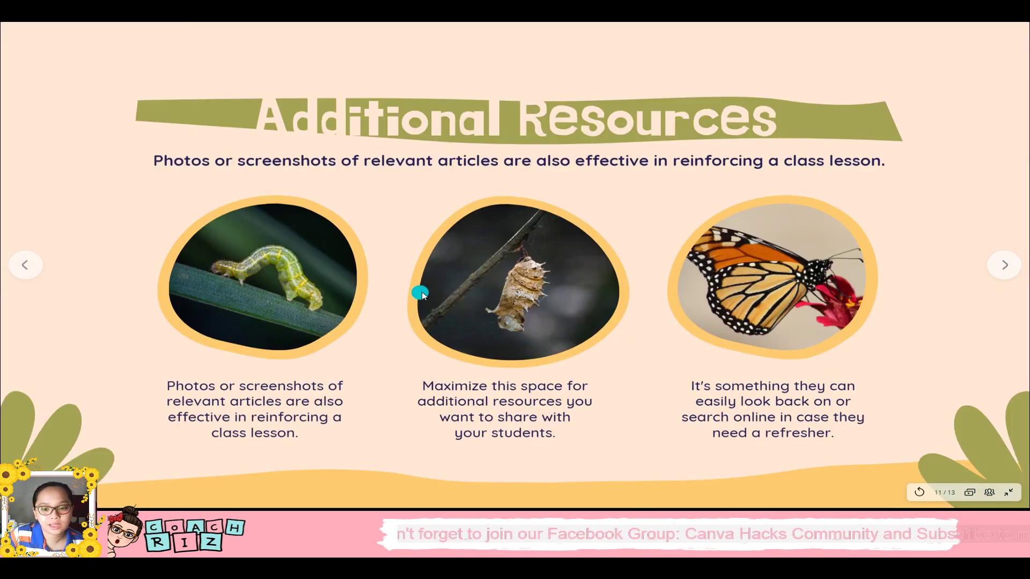
key("Escape")
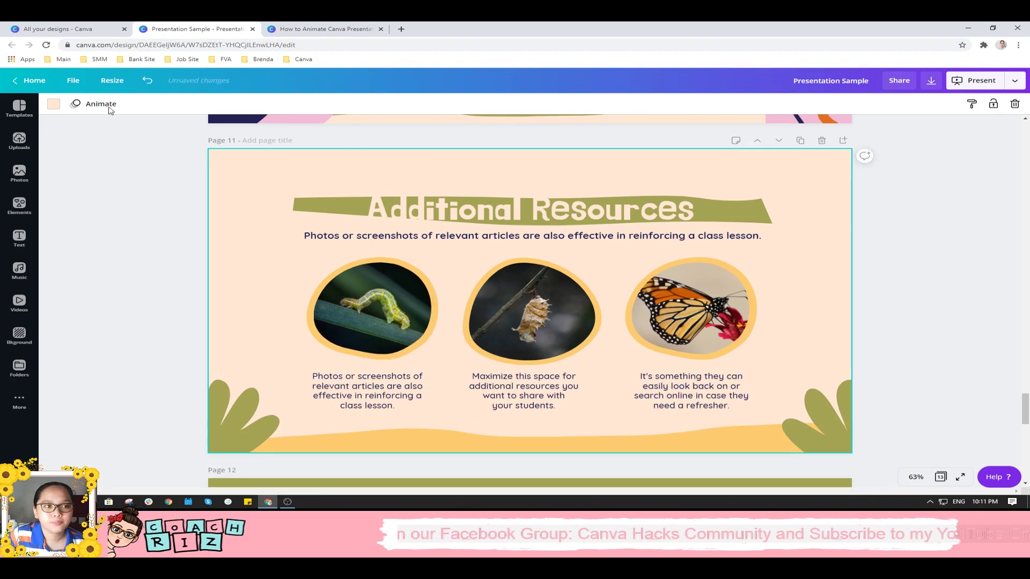
Give page 11 a Fade animation and page 12 a Tumble animation
left_click(108, 107)
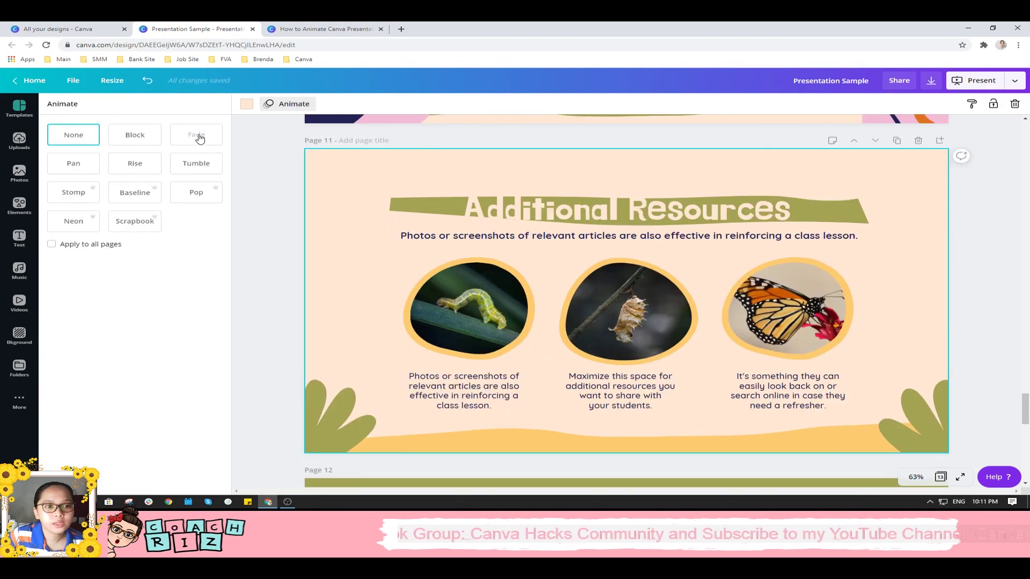
left_click(199, 137)
scroll(611, 282, "down", 5)
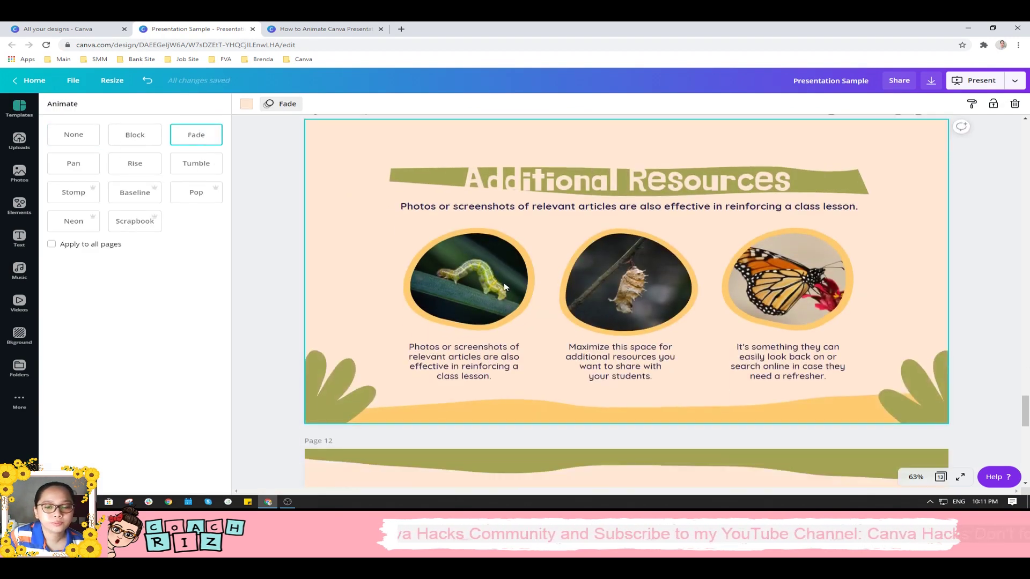
left_click(646, 185)
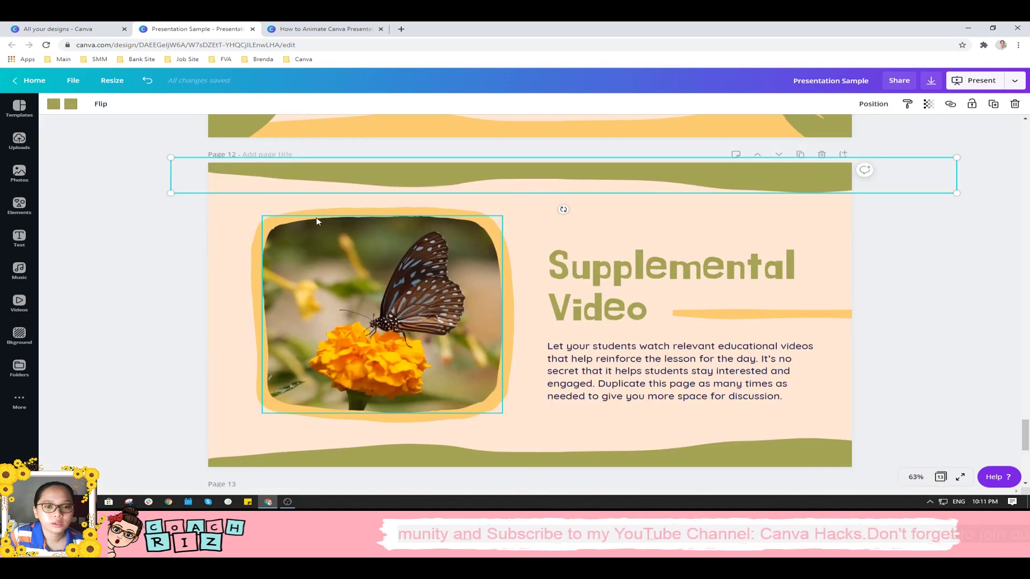
left_click(221, 214)
left_click(113, 104)
left_click(196, 164)
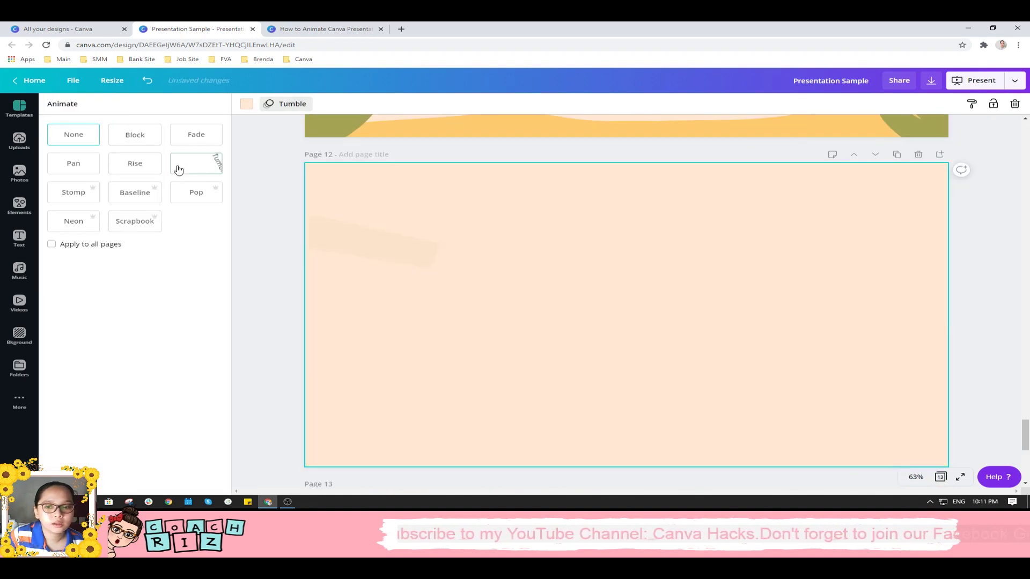
scroll(611, 266, "down", 3)
scroll(478, 233, "down", 2)
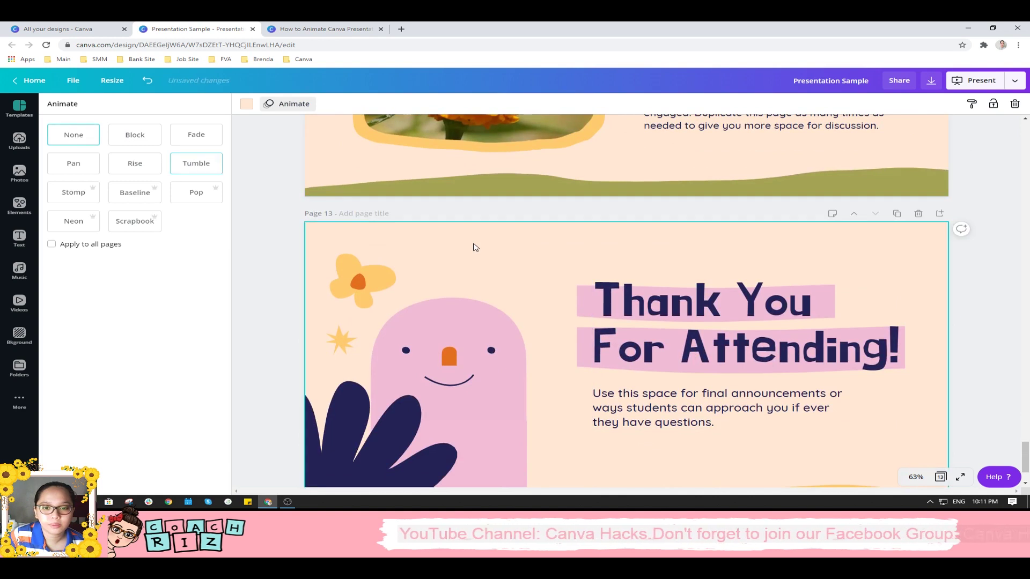
Animate the Thank You page 13 with Fade, then change it to Block
left_click(362, 277)
left_click(426, 266)
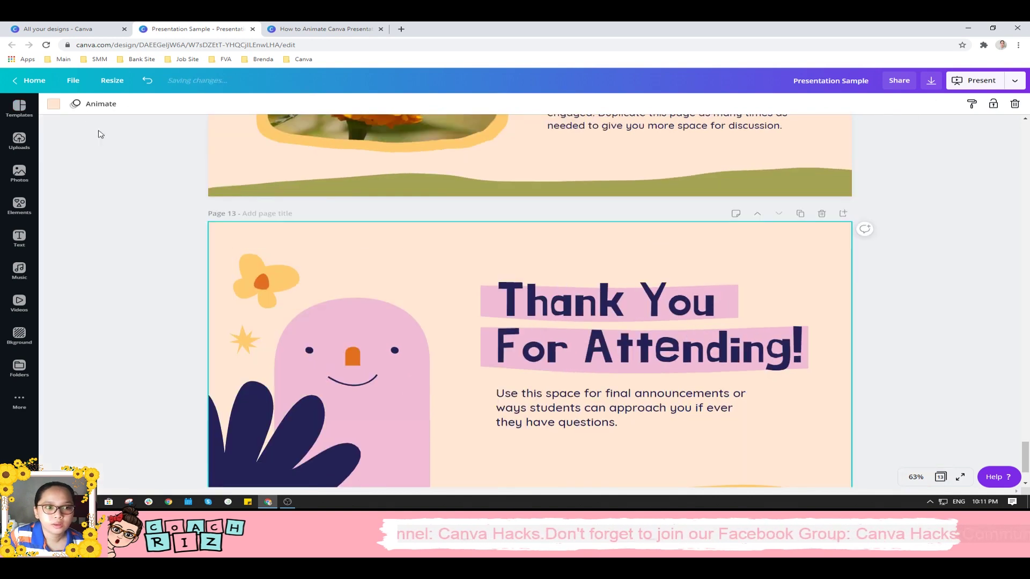
left_click(99, 105)
left_click(192, 138)
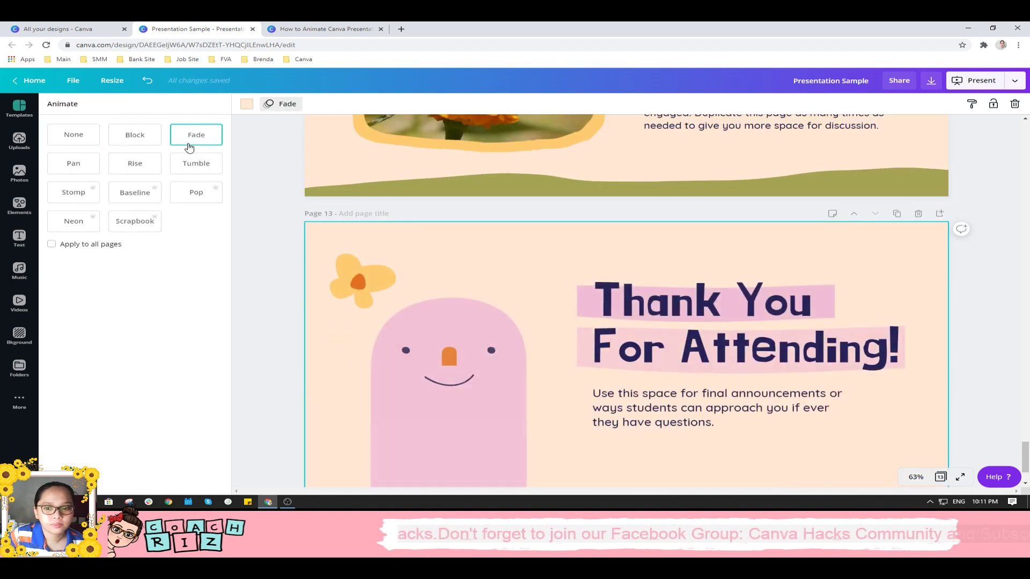
scroll(887, 363, "up", 3)
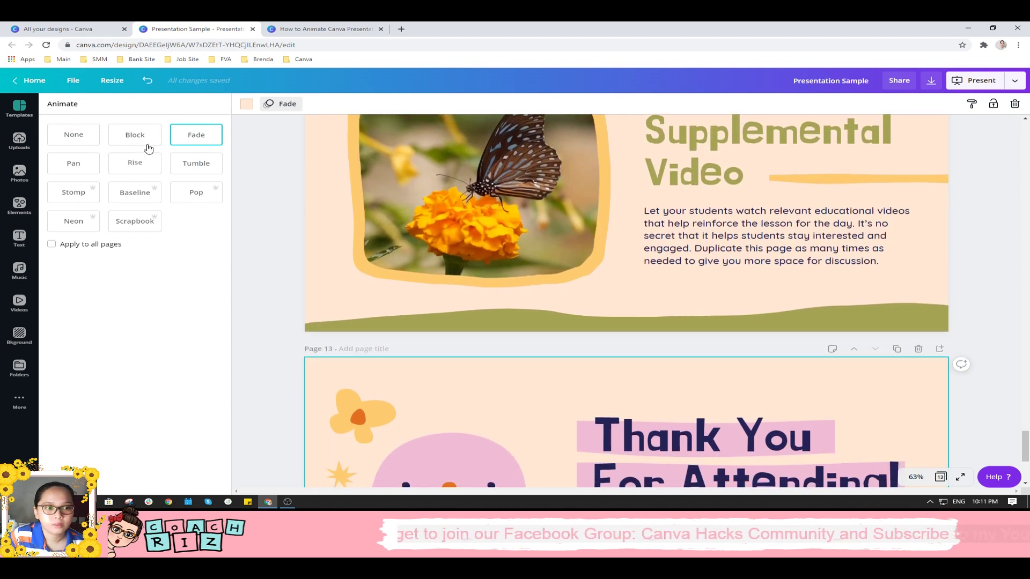
left_click(144, 143)
scroll(665, 257, "up", 3)
scroll(690, 218, "up", 5)
scroll(701, 281, "up", 10)
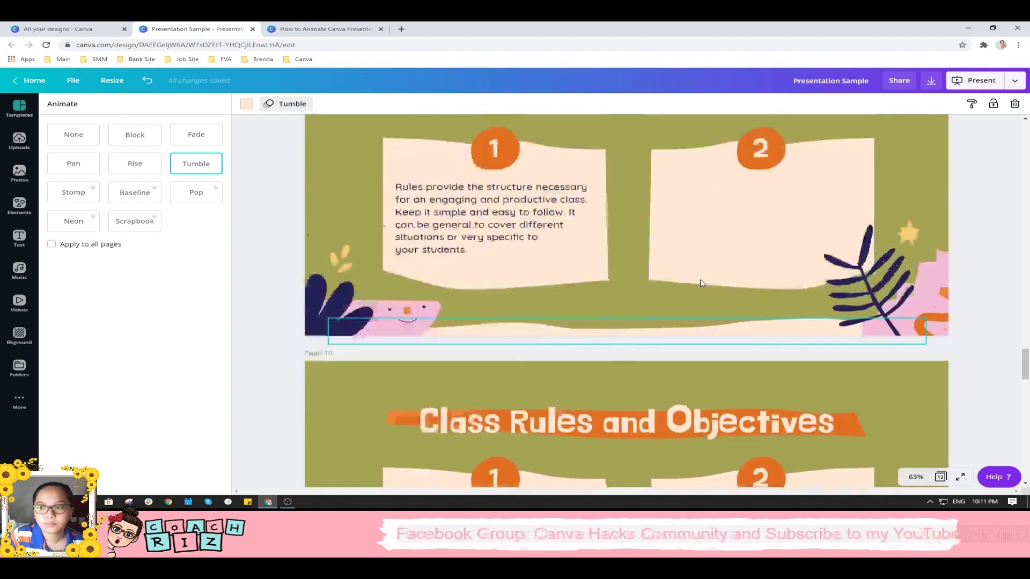
scroll(701, 282, "up", 5)
scroll(813, 289, "up", 5)
scroll(813, 288, "up", 10)
scroll(813, 289, "up", 10)
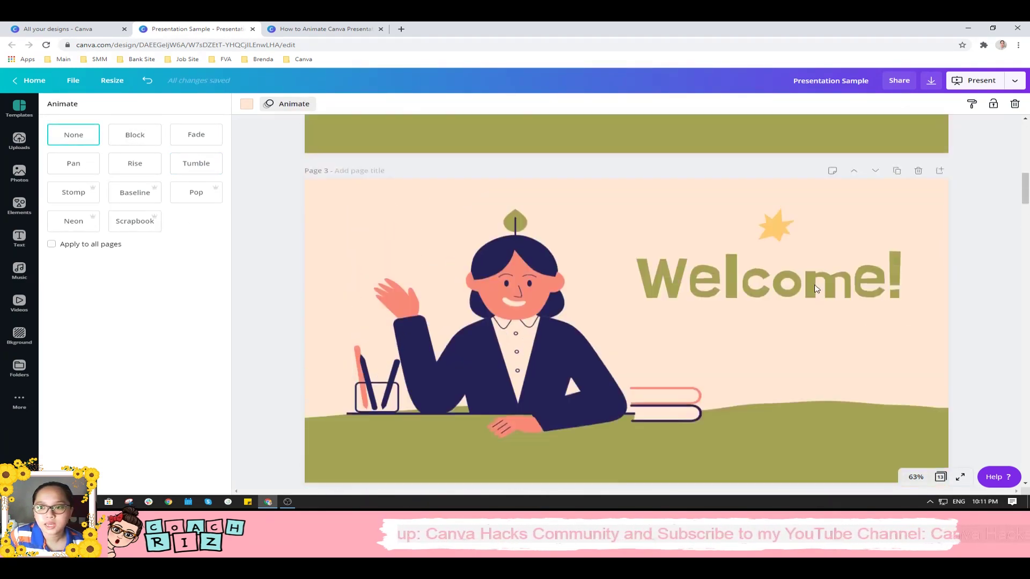
left_click(977, 84)
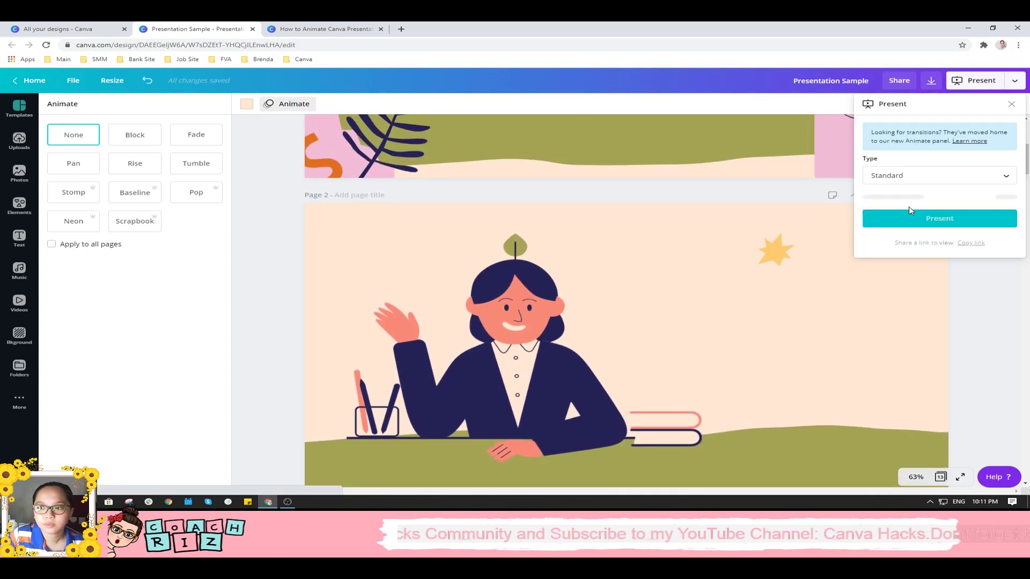
scroll(669, 234, "up", 5)
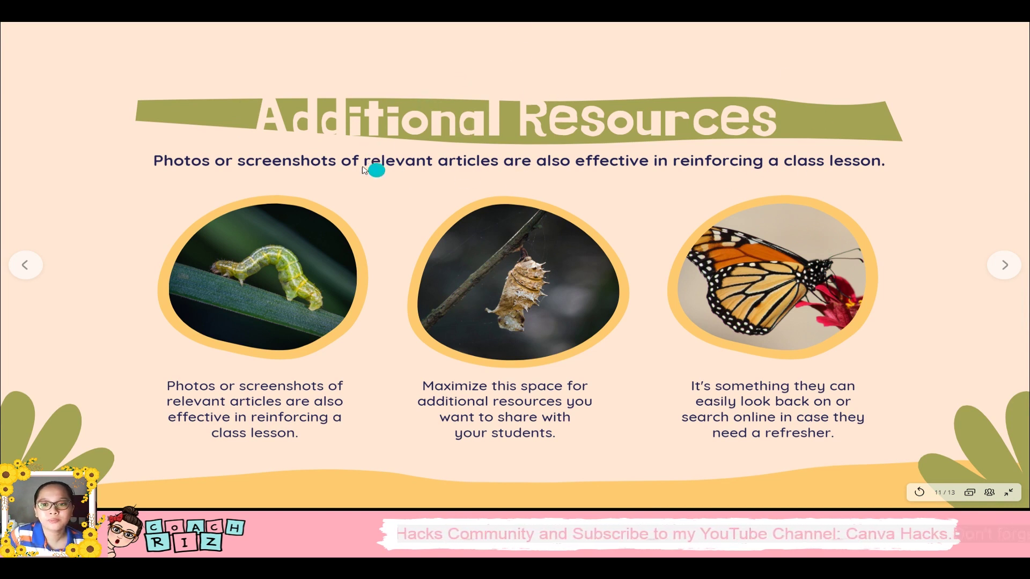
Exit full-screen playback and close the Animate panel on the title page
key("Escape")
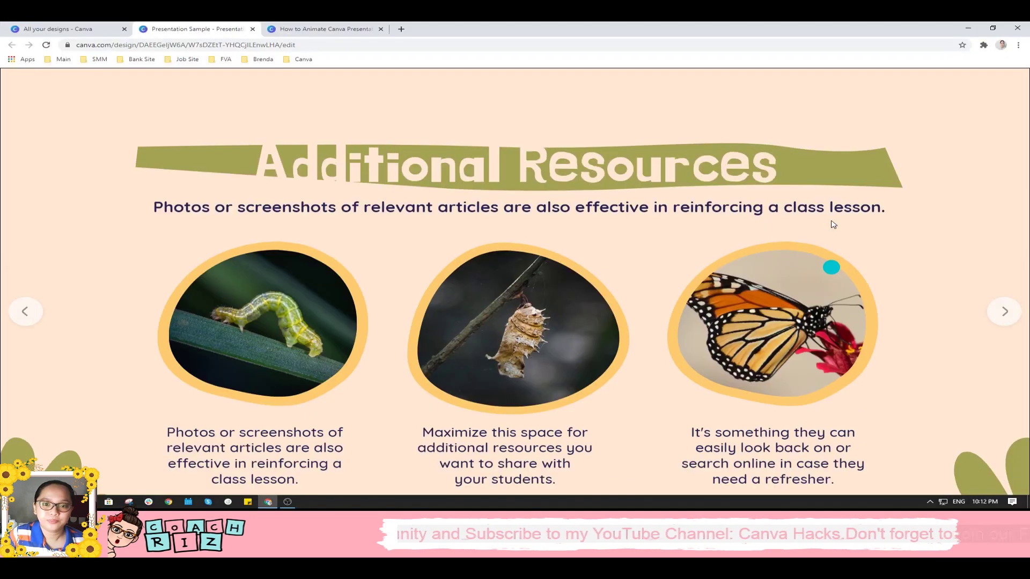
scroll(664, 284, "up", 5)
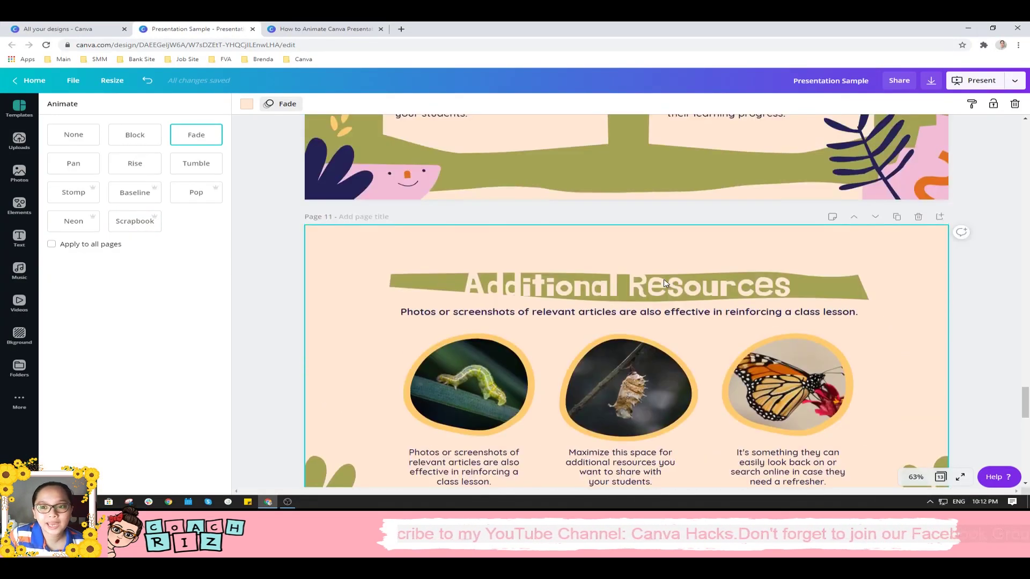
scroll(653, 298, "up", 5)
scroll(637, 313, "up", 2)
scroll(622, 329, "up", 3)
scroll(640, 306, "up", 3)
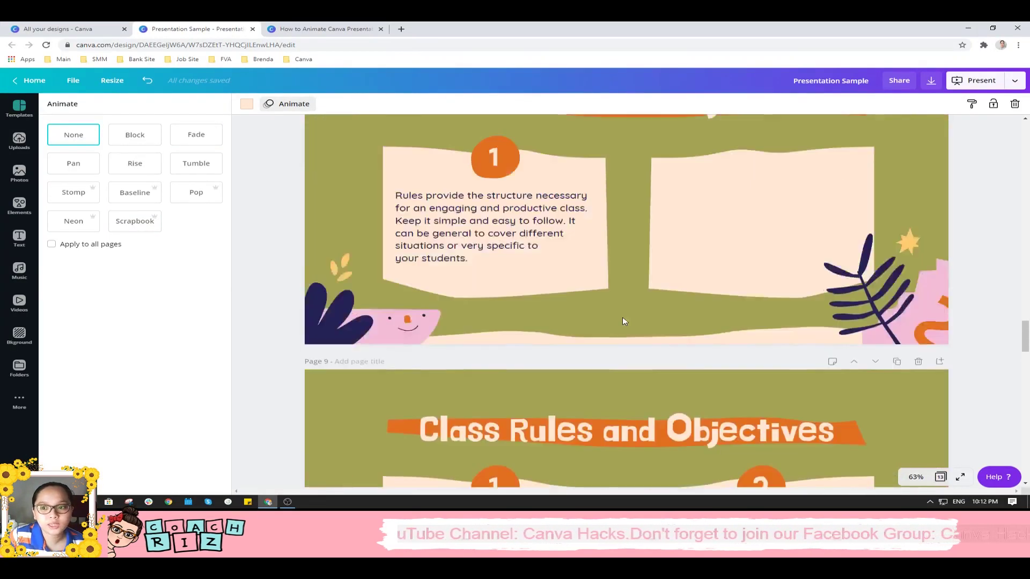
scroll(661, 277, "up", 3)
scroll(661, 277, "up", 3)
scroll(661, 277, "up", 3)
scroll(661, 281, "up", 2)
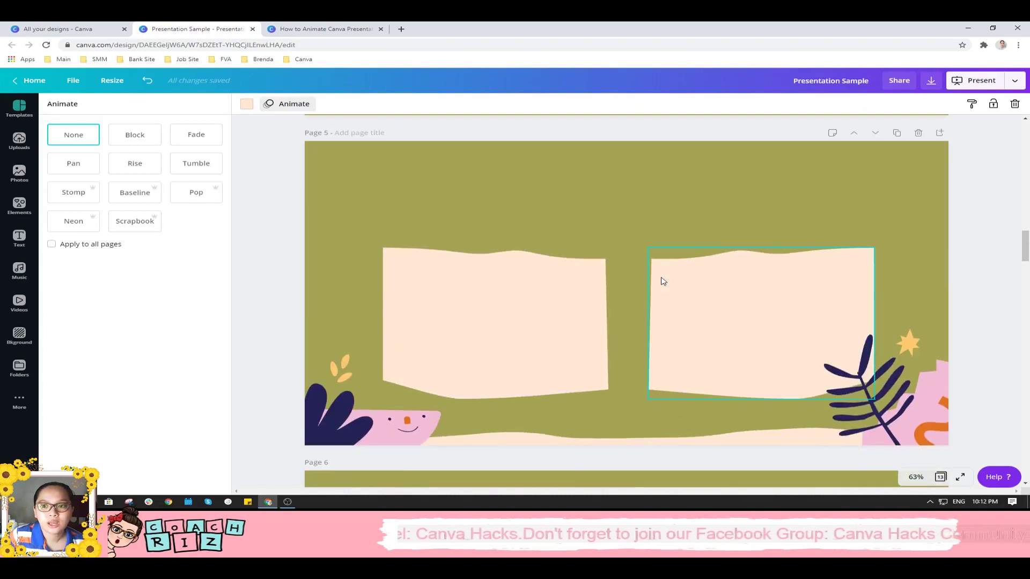
scroll(661, 281, "up", 6)
scroll(661, 281, "up", 5)
scroll(662, 280, "up", 6)
scroll(661, 280, "up", 1)
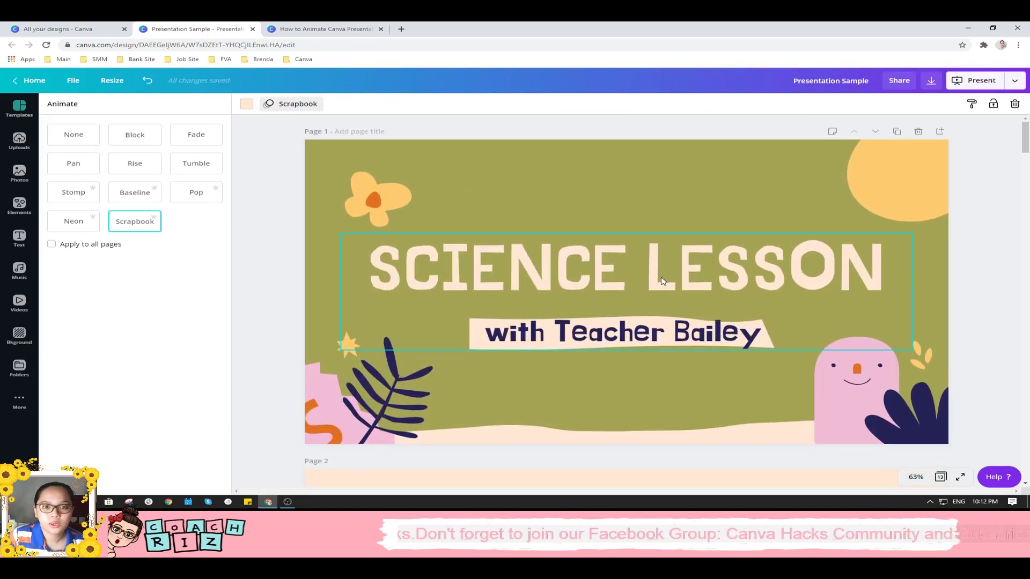
left_click(285, 185)
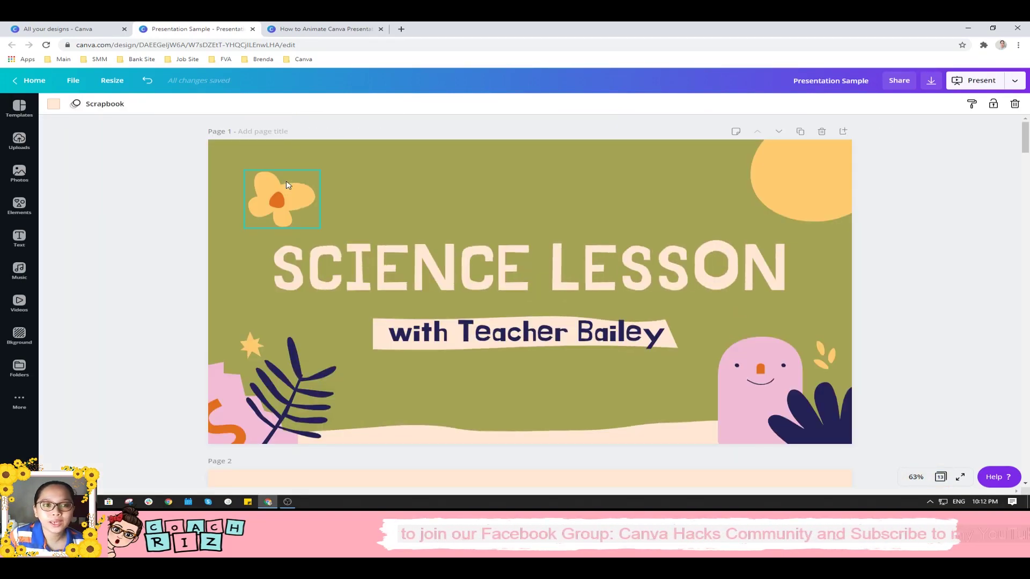